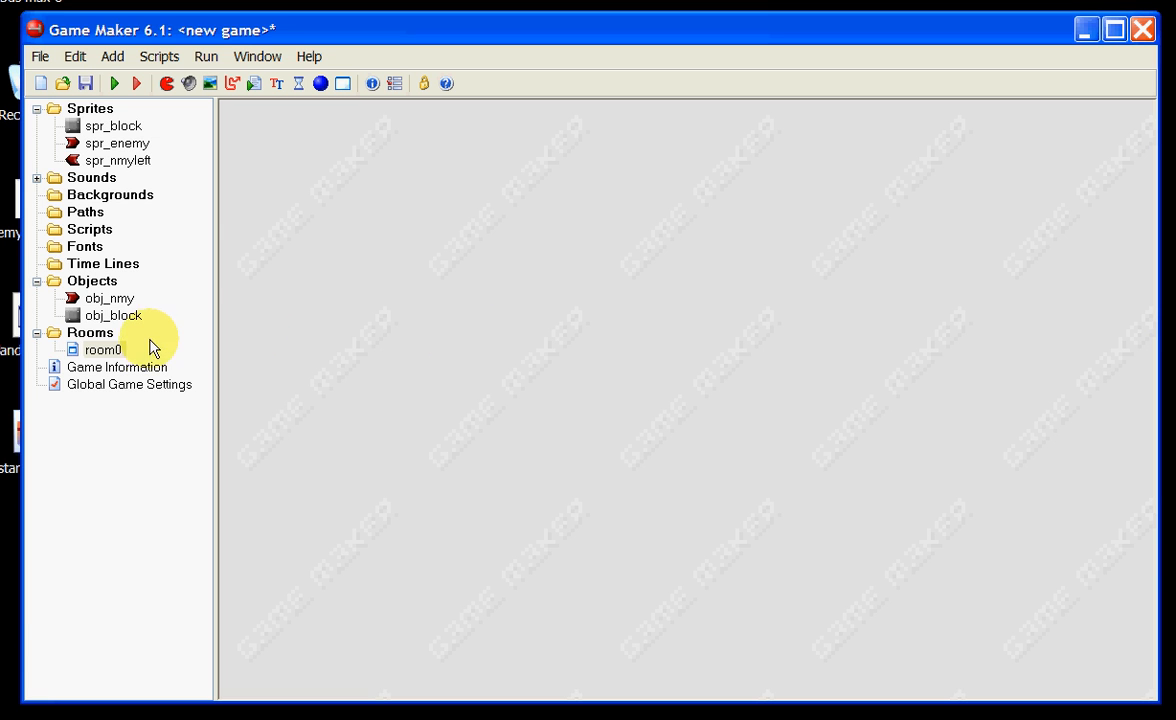
# Step: Open room0 to examine its object layout in an enlarged window, and close it
pyautogui.doubleClick(105, 349)
pyautogui.moveTo(793, 250); pyautogui.dragTo(797, 189)
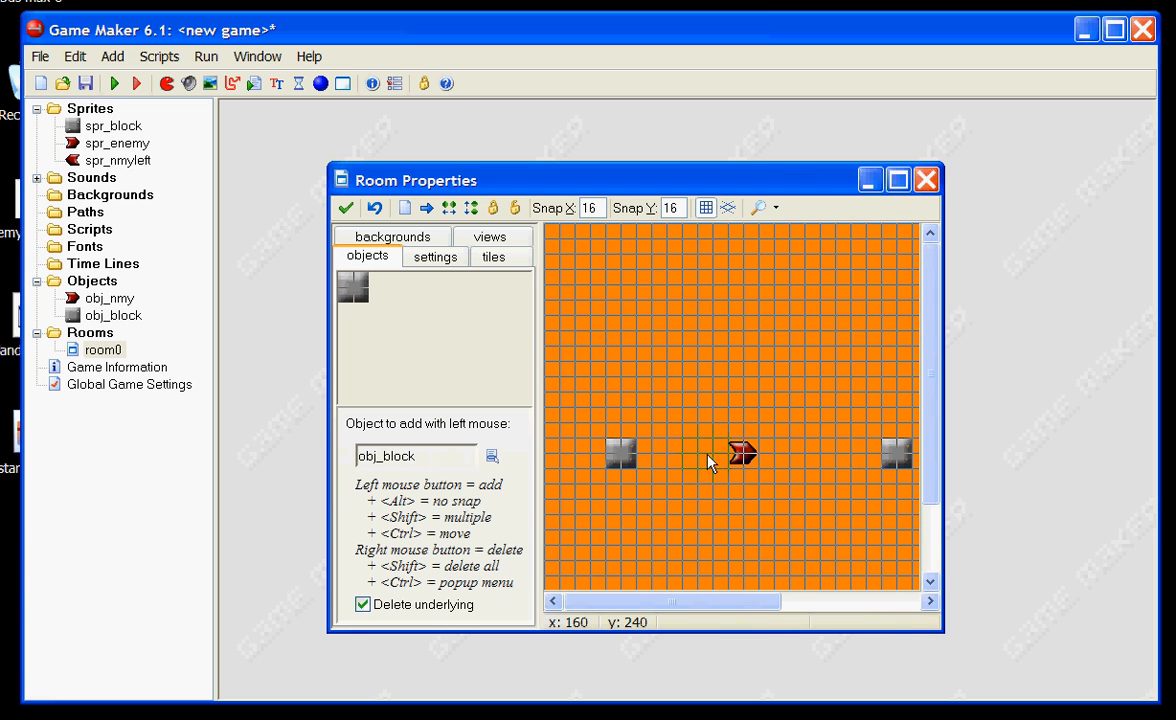
pyautogui.moveTo(941, 627); pyautogui.dragTo(1048, 628)
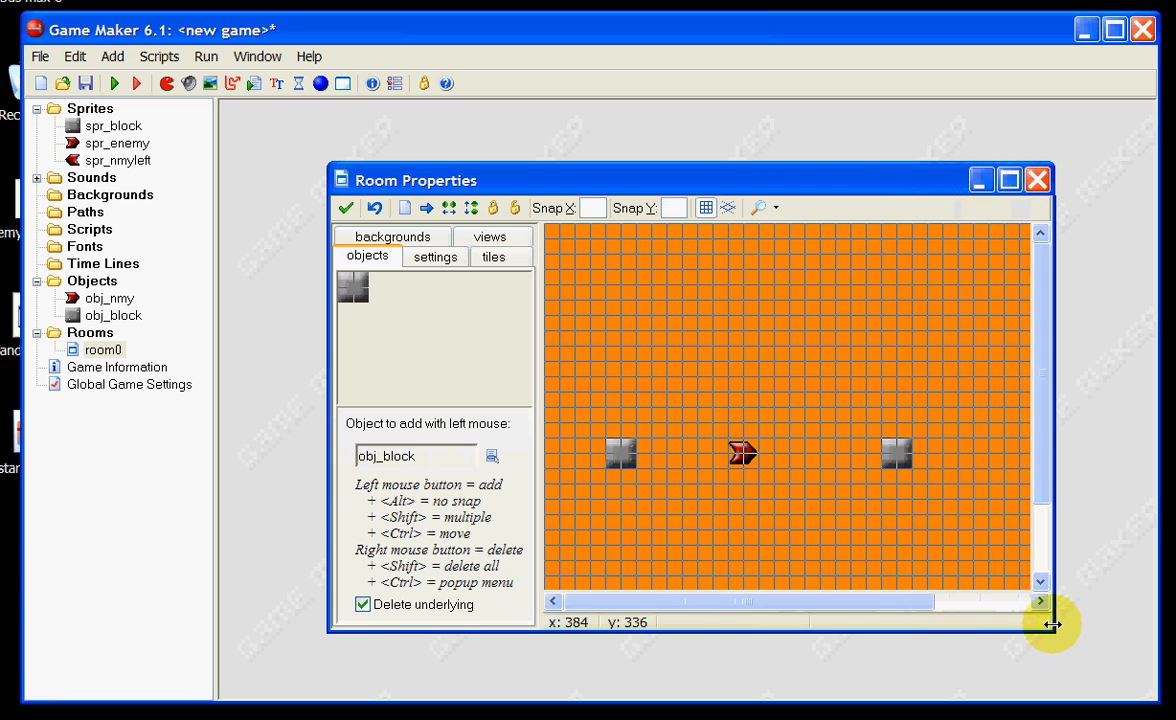
pyautogui.click(345, 209)
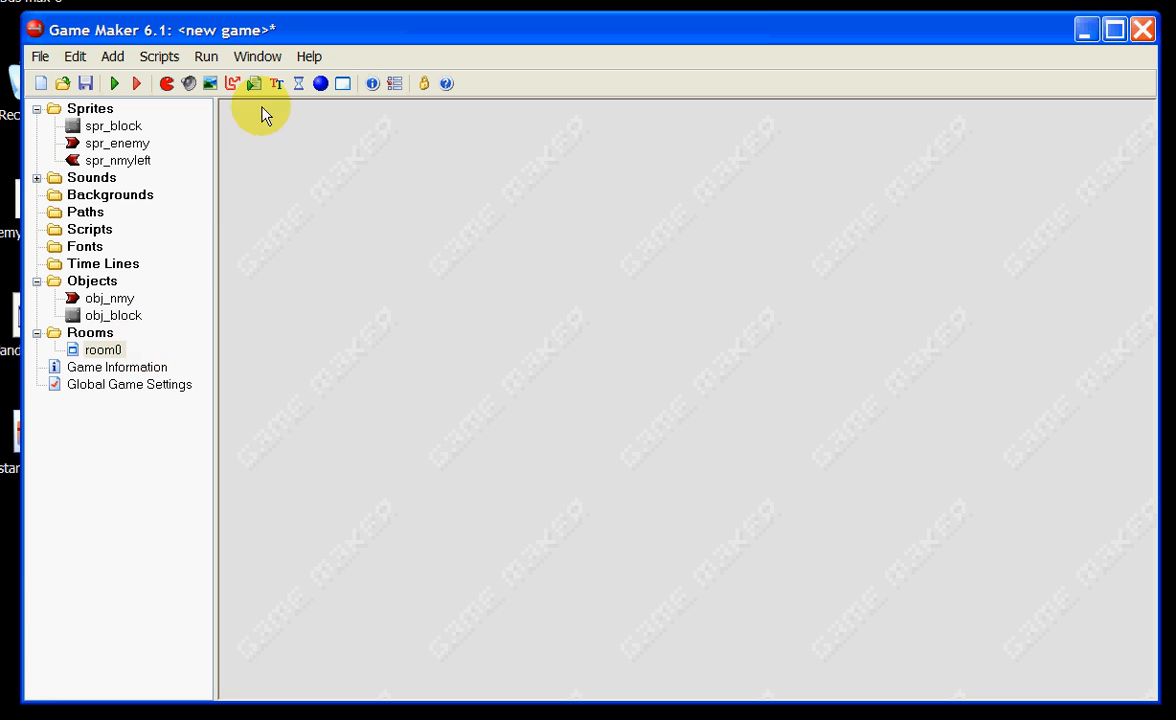
# Step: Create a new room named roomstart and place it before room0 in the room order
pyautogui.click(342, 84)
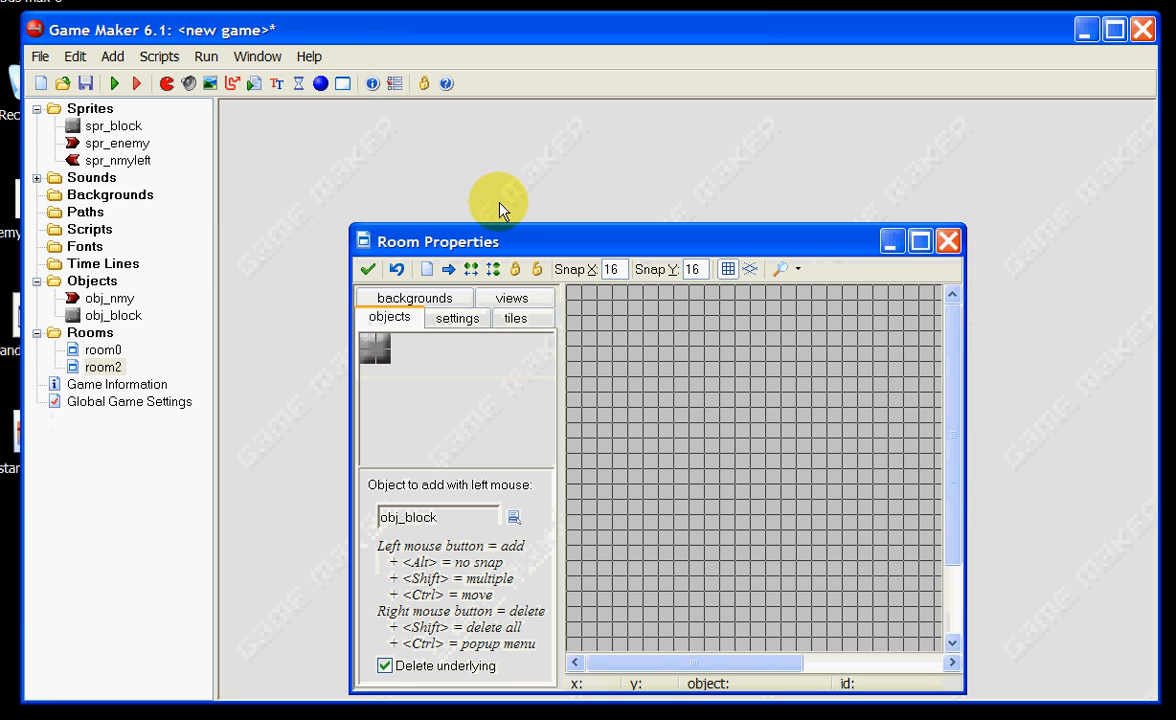
pyautogui.moveTo(543, 244); pyautogui.dragTo(543, 144)
pyautogui.click(462, 219)
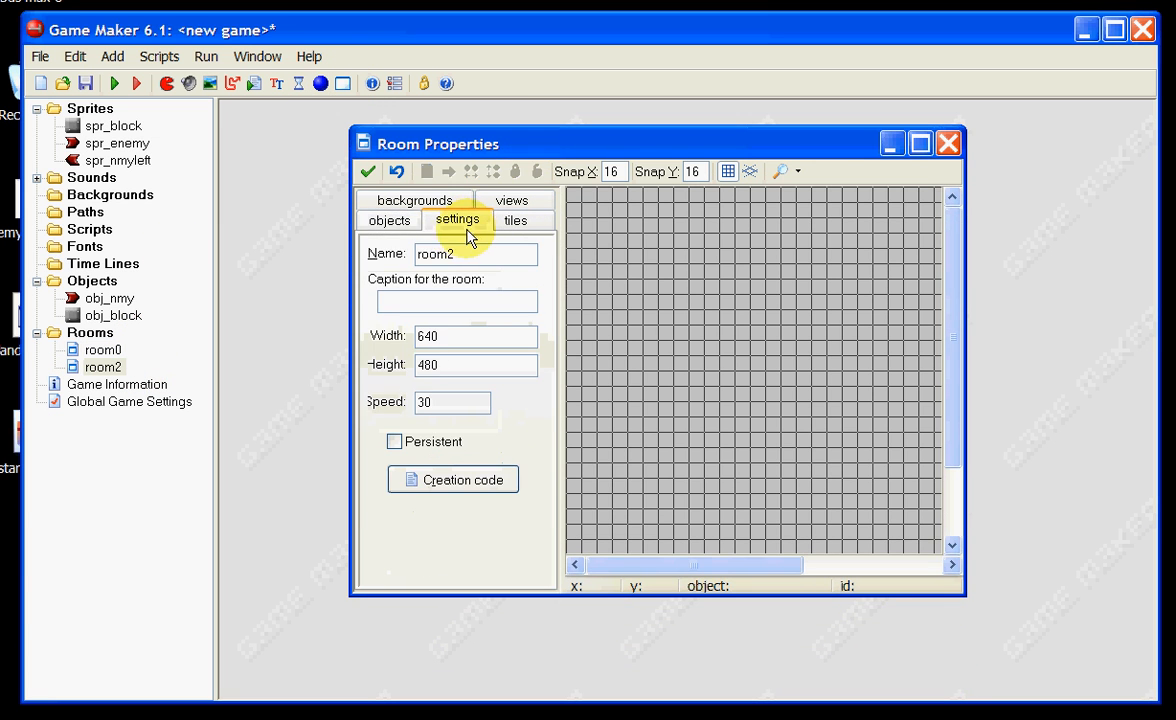
pyautogui.moveTo(472, 255); pyautogui.dragTo(443, 256)
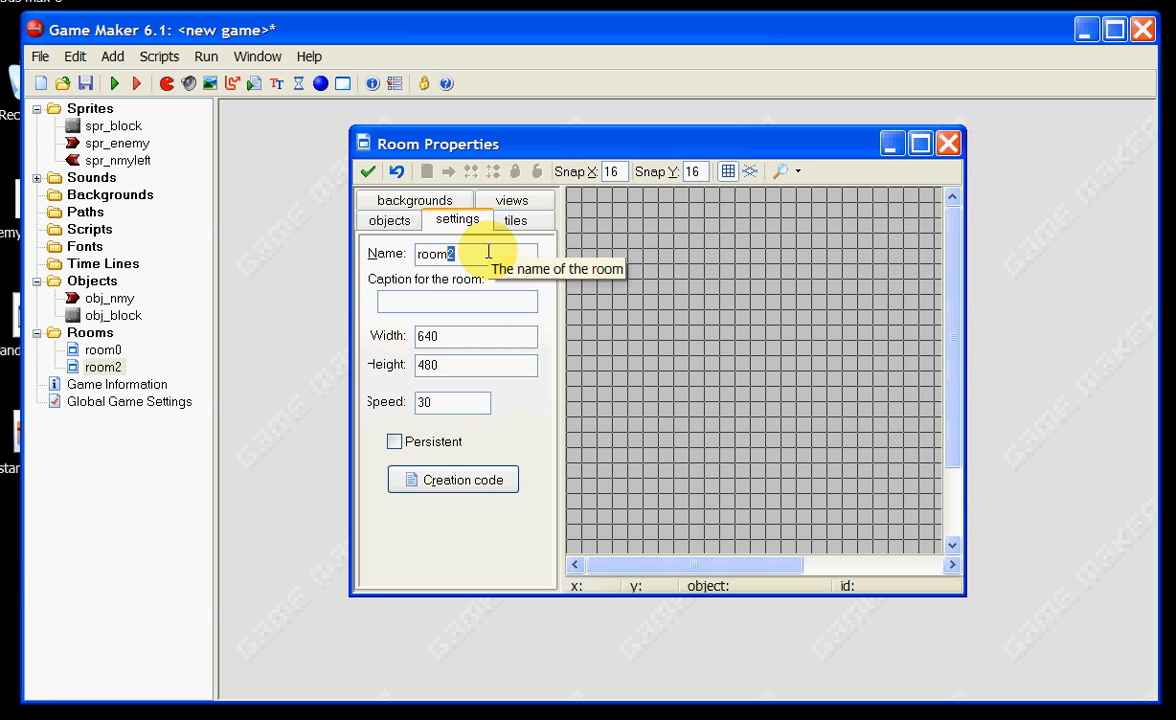
pyautogui.write('start')
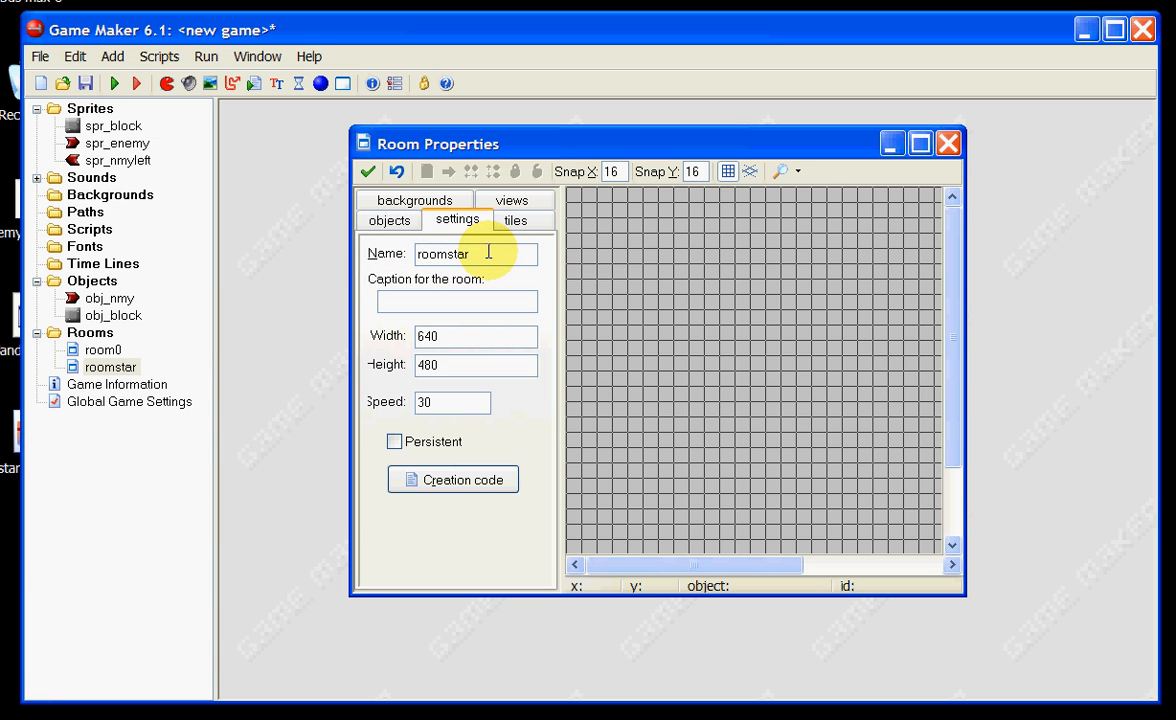
pyautogui.click(367, 174)
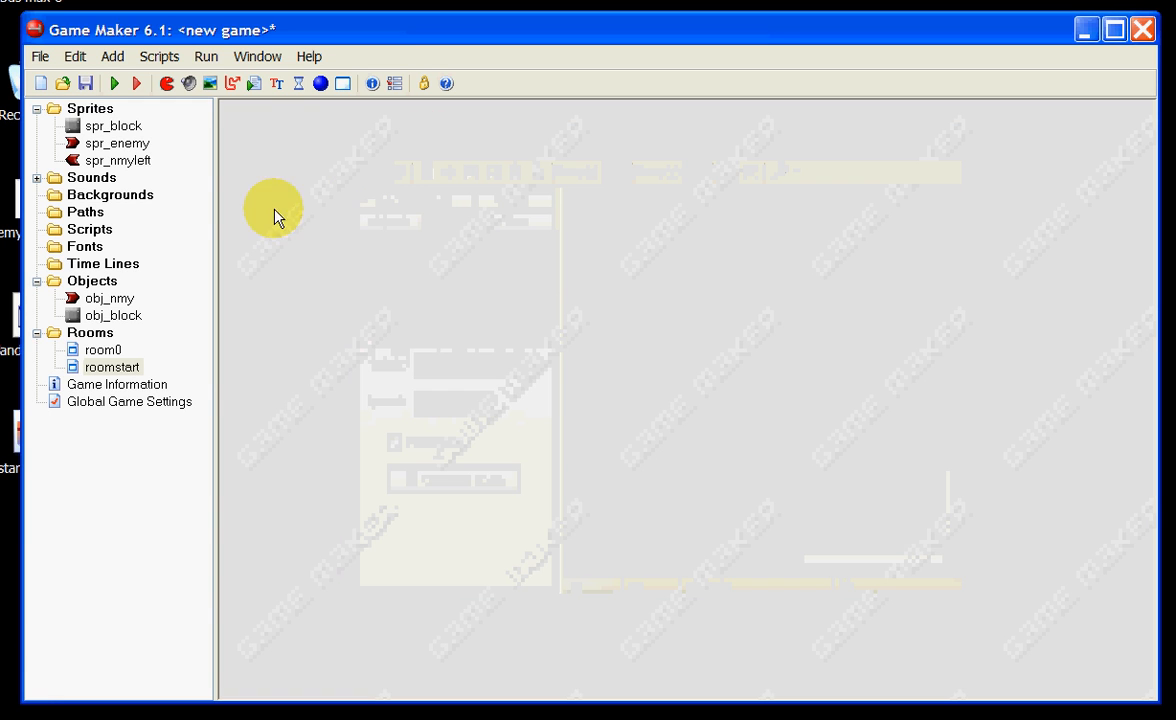
pyautogui.moveTo(97, 371); pyautogui.dragTo(100, 352)
# Step: Rename room0 as gamingroom, without a space in the name
pyautogui.doubleClick(100, 368)
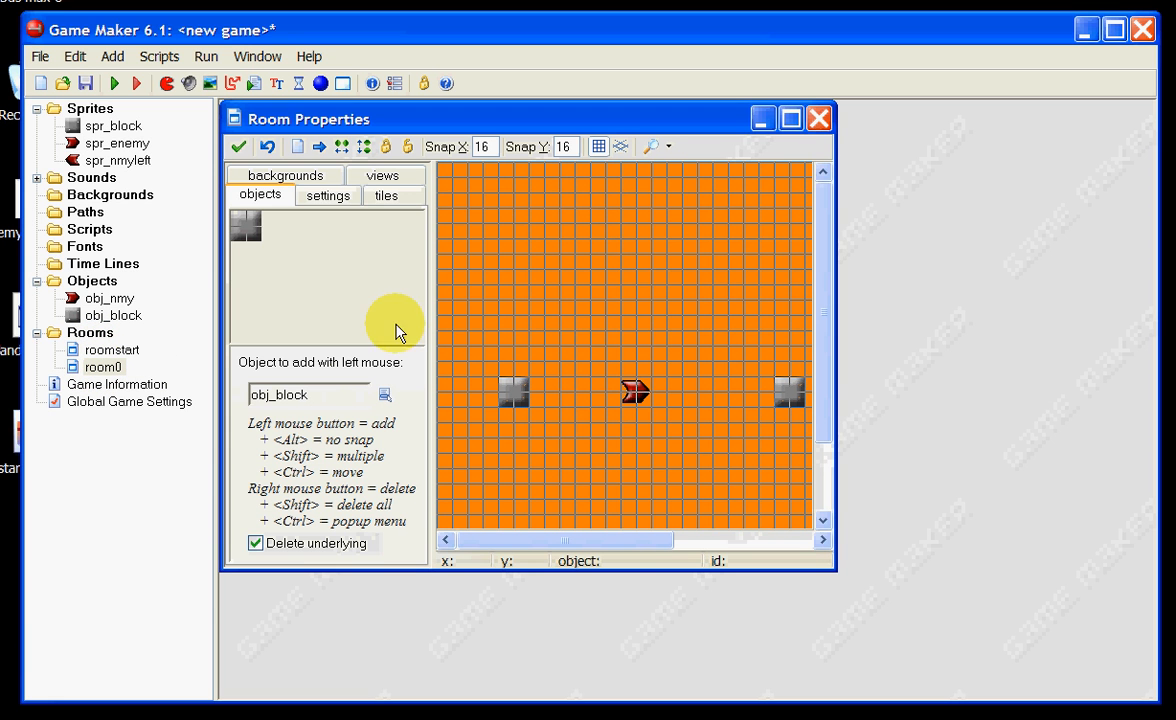
pyautogui.click(328, 199)
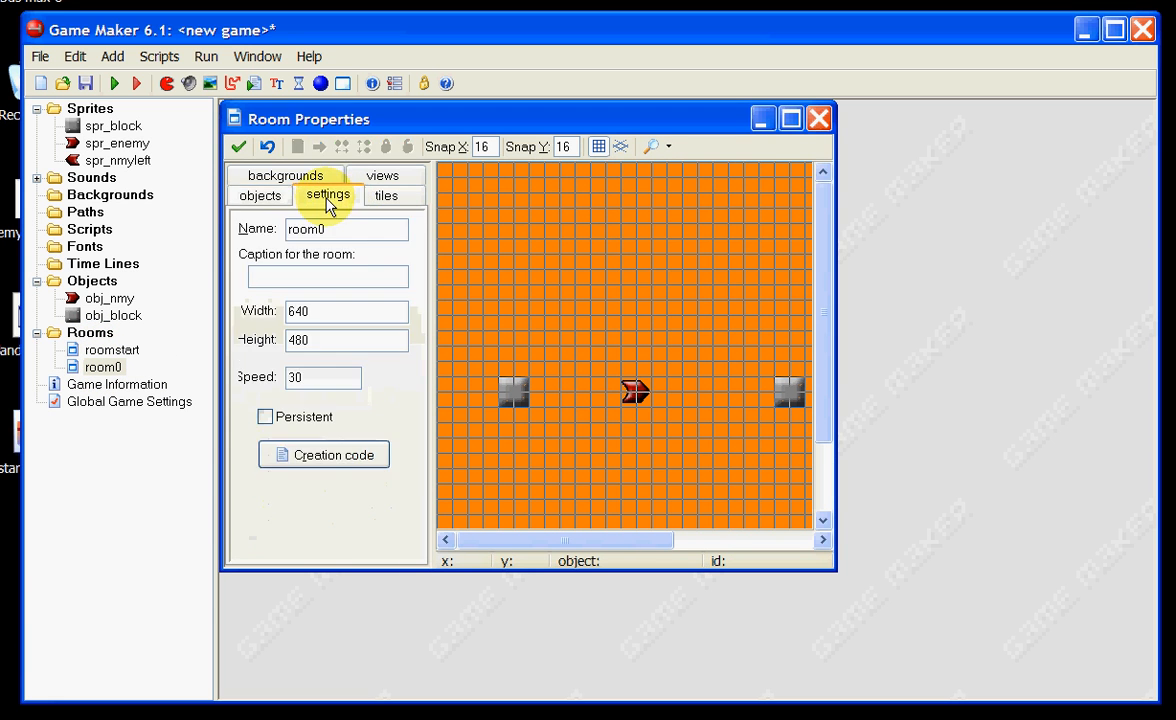
pyautogui.moveTo(339, 230); pyautogui.dragTo(255, 229)
pyautogui.write('gaming room')
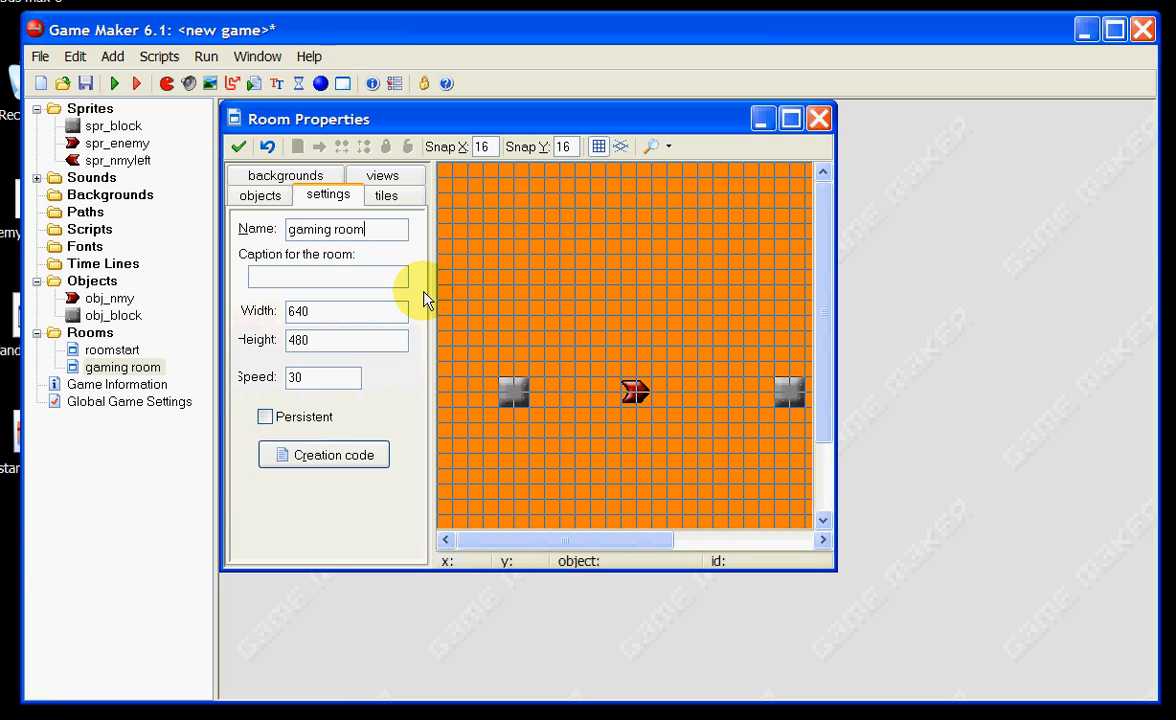
pyautogui.press('BackSpace')
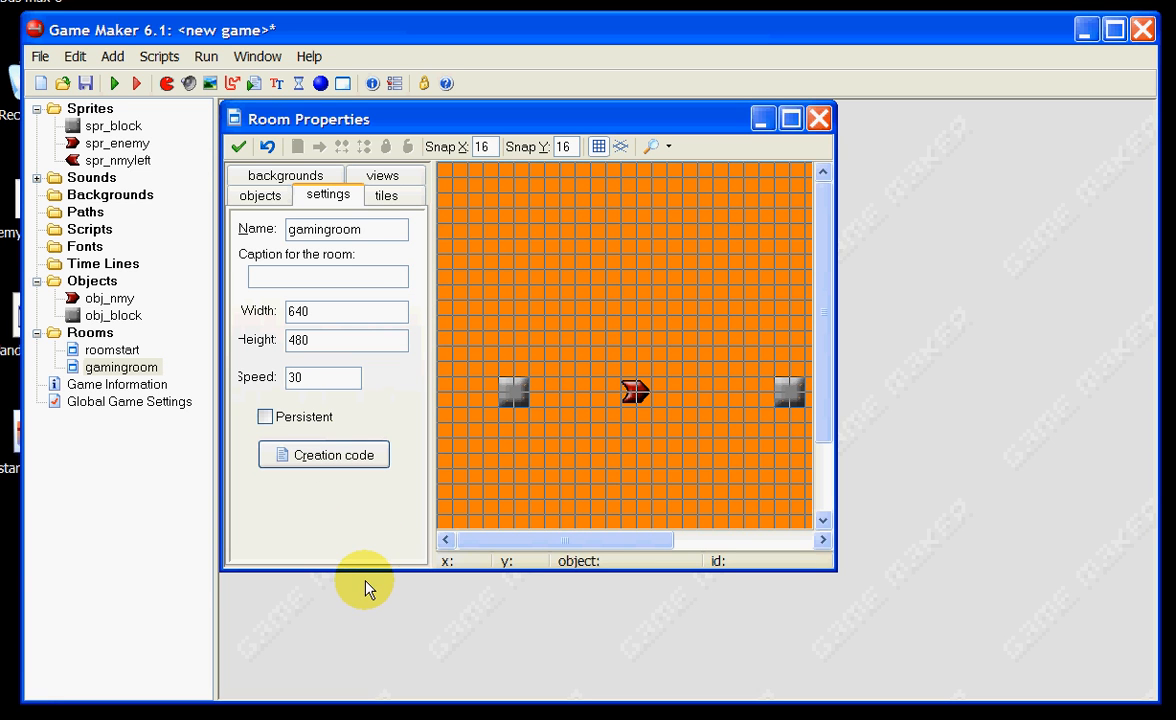
pyautogui.moveTo(365, 568); pyautogui.dragTo(365, 684)
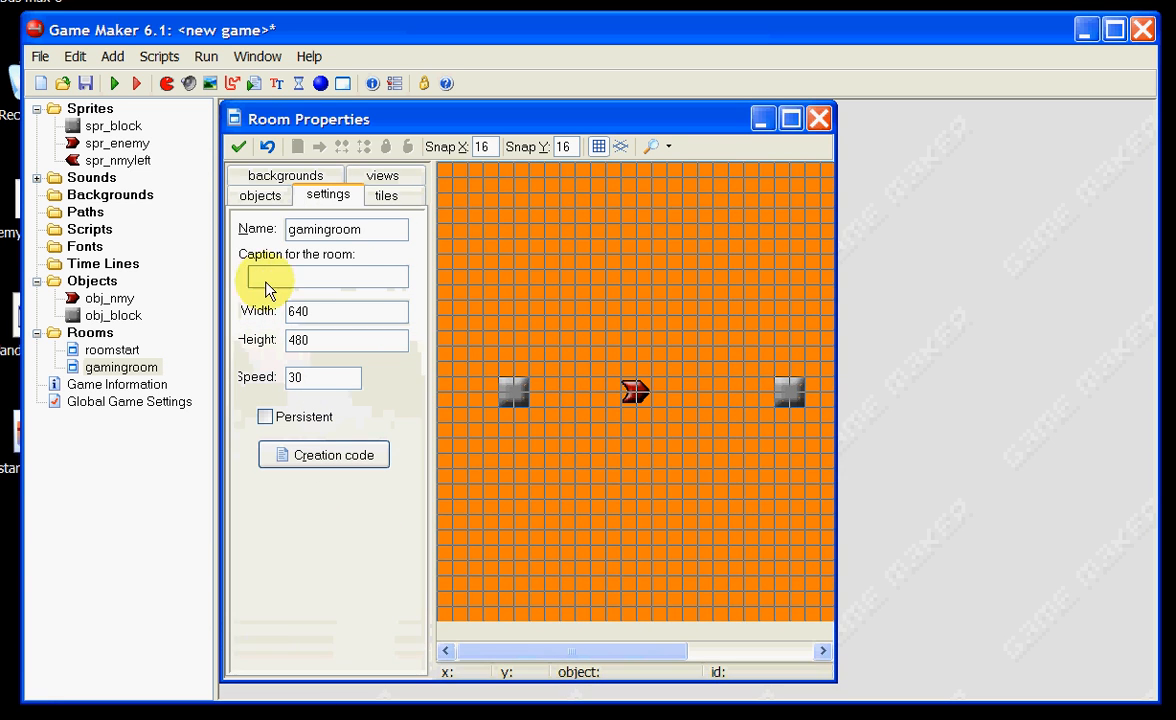
pyautogui.click(238, 148)
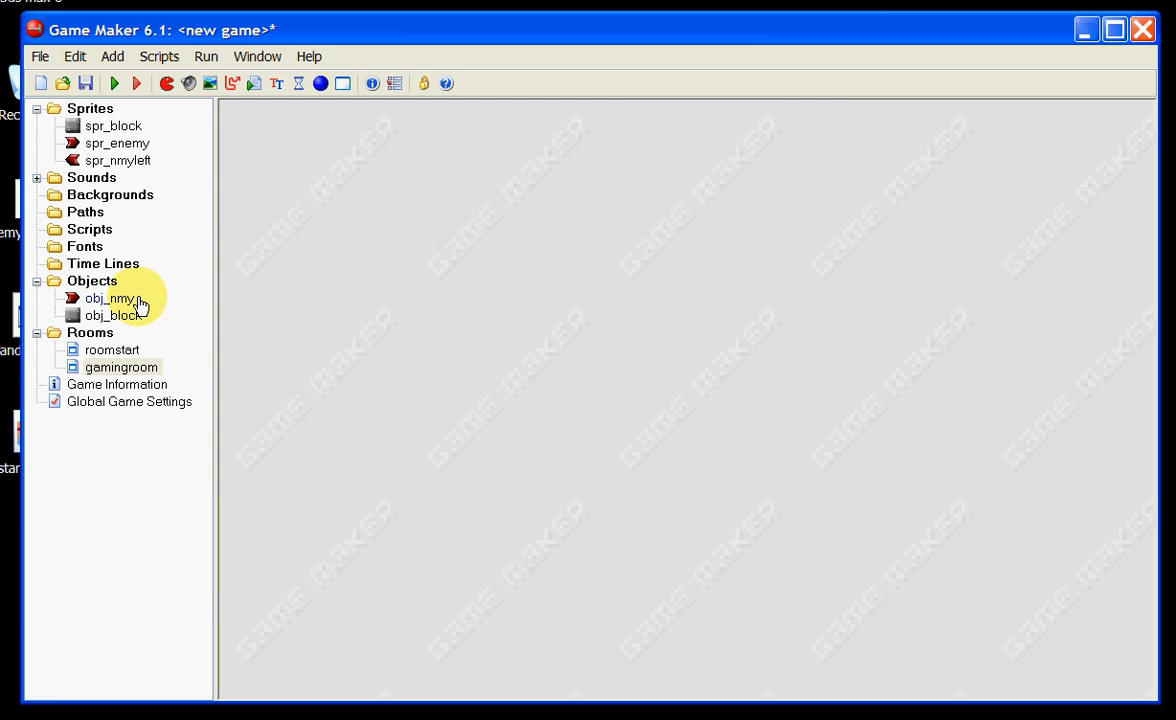
# Step: Examine the layouts of roomstart and gamingroom, and check roomstart's name and size settings
pyautogui.doubleClick(120, 350)
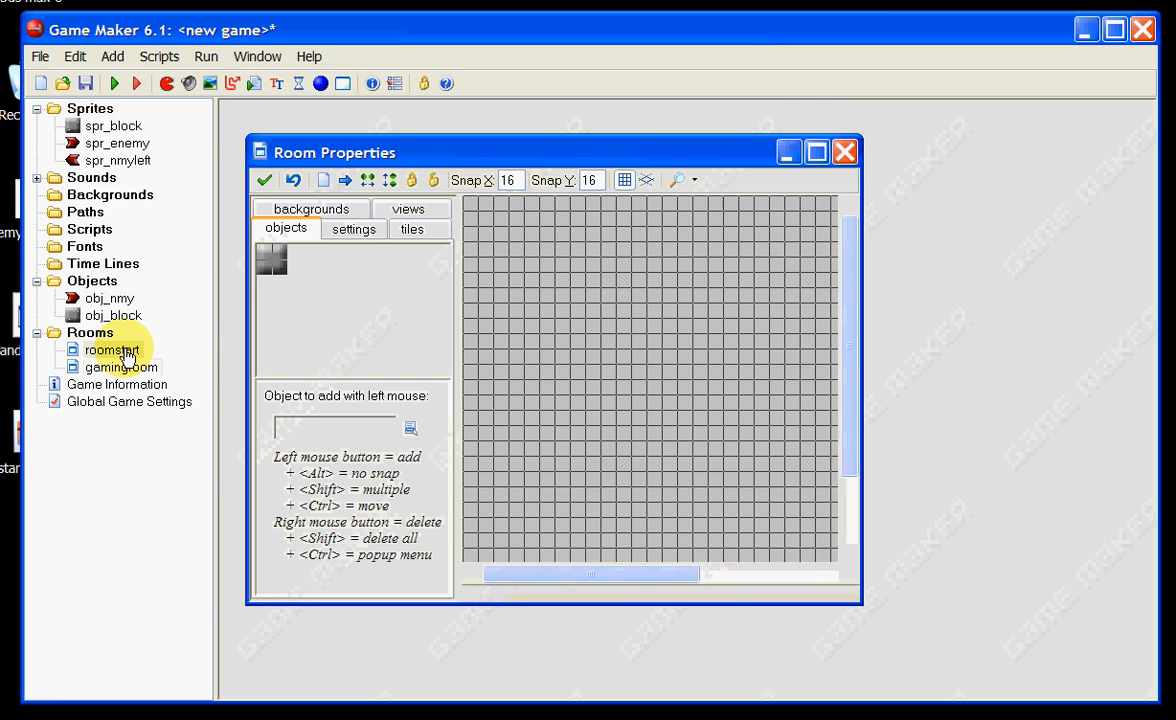
pyautogui.doubleClick(121, 368)
pyautogui.doubleClick(121, 353)
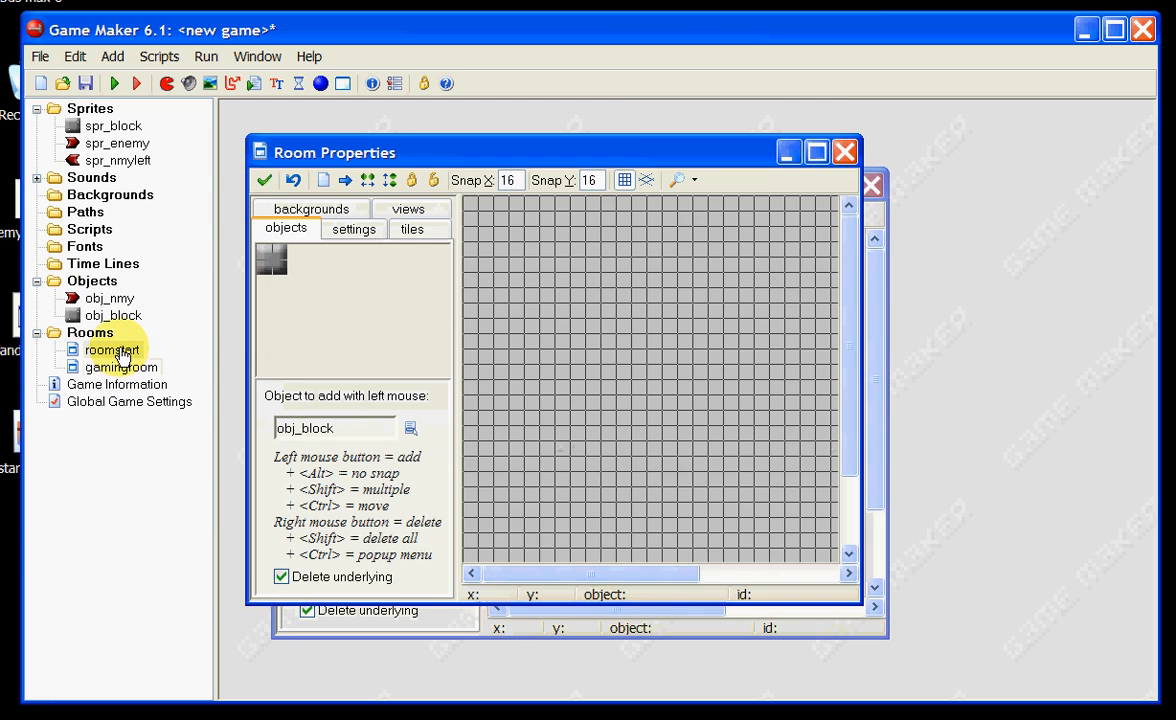
pyautogui.click(845, 152)
pyautogui.click(870, 185)
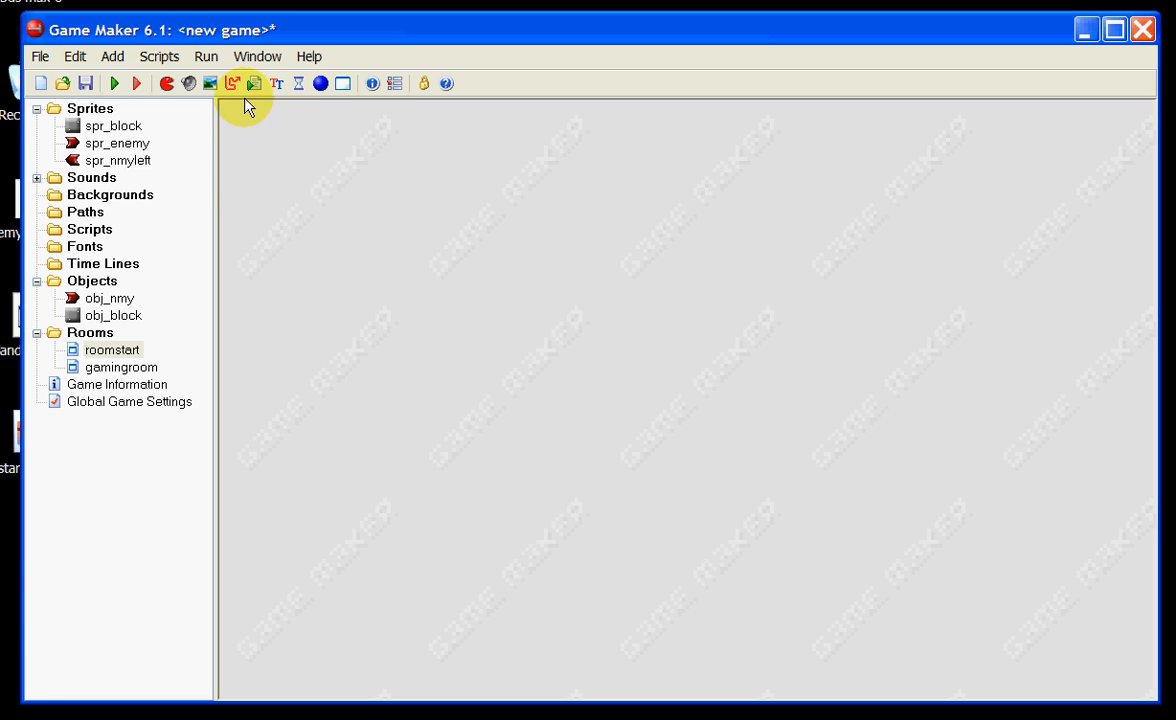
pyautogui.doubleClick(123, 350)
pyautogui.click(407, 296)
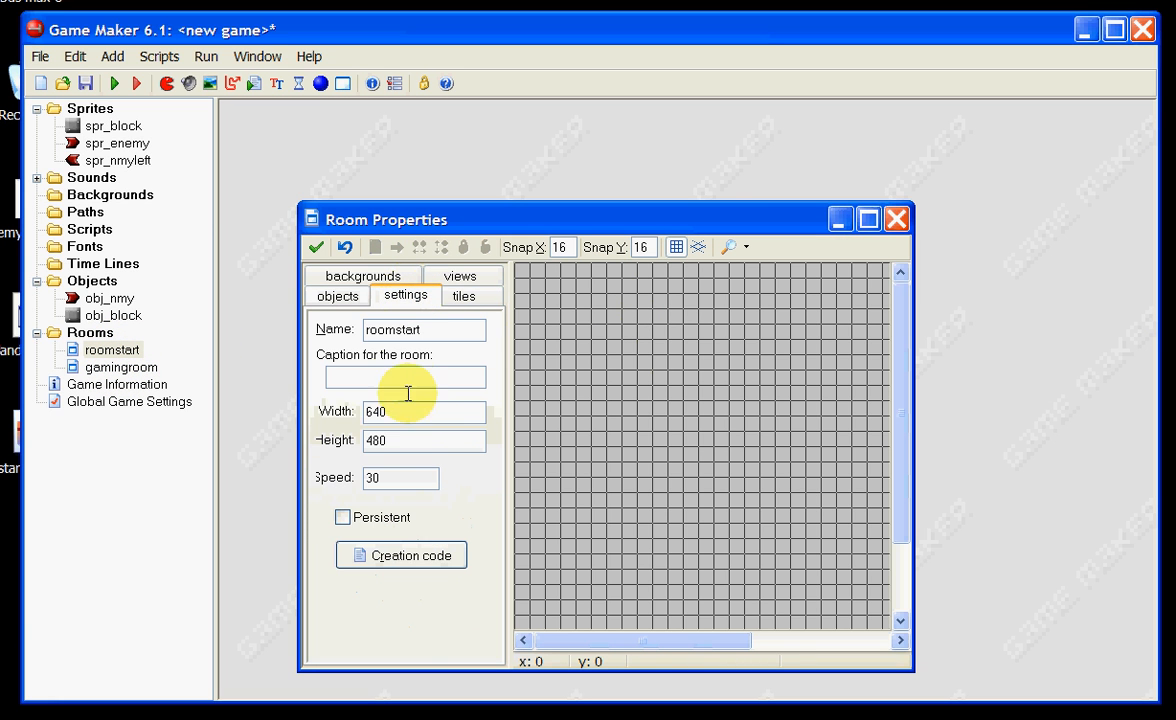
pyautogui.click(317, 252)
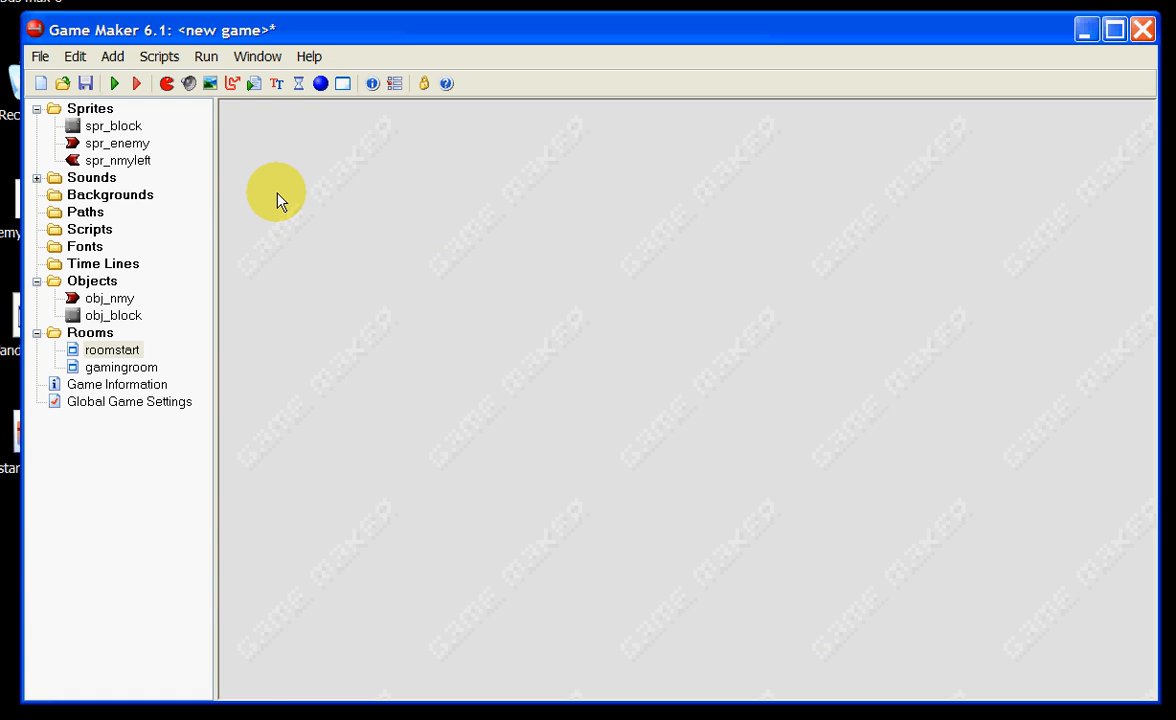
# Step: Create a new background from the startscreen image on the desktop and enlarge its window to show the whole picture
pyautogui.click(209, 84)
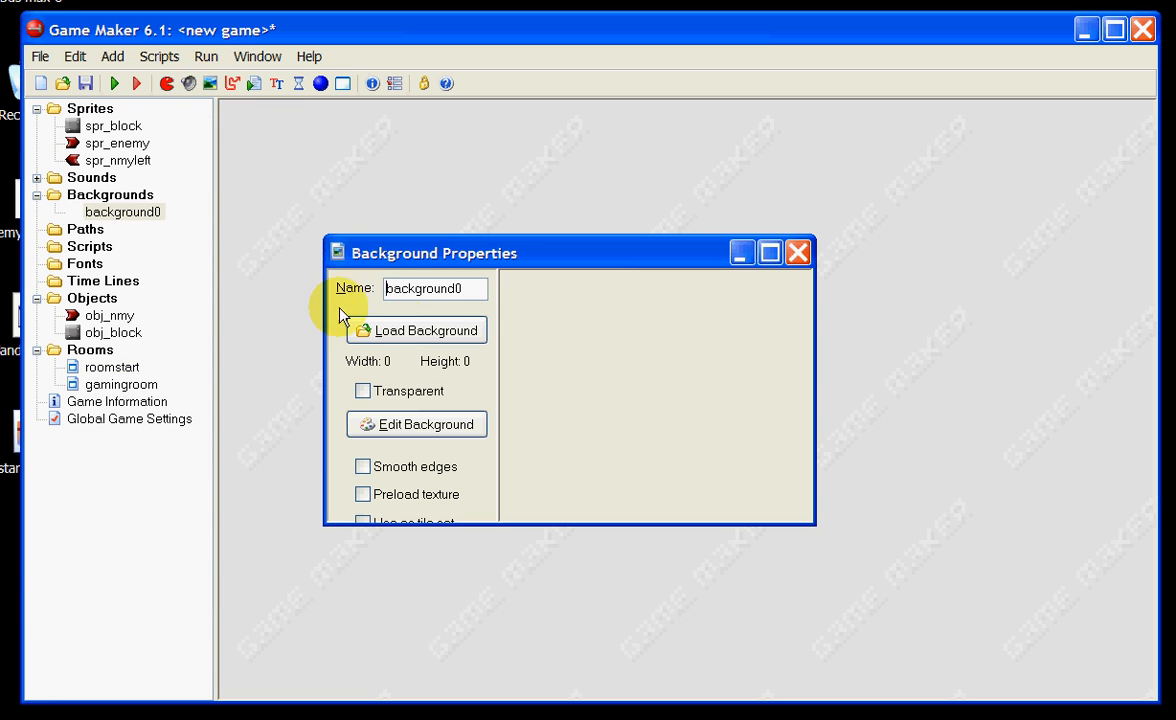
pyautogui.click(430, 332)
pyautogui.click(160, 258)
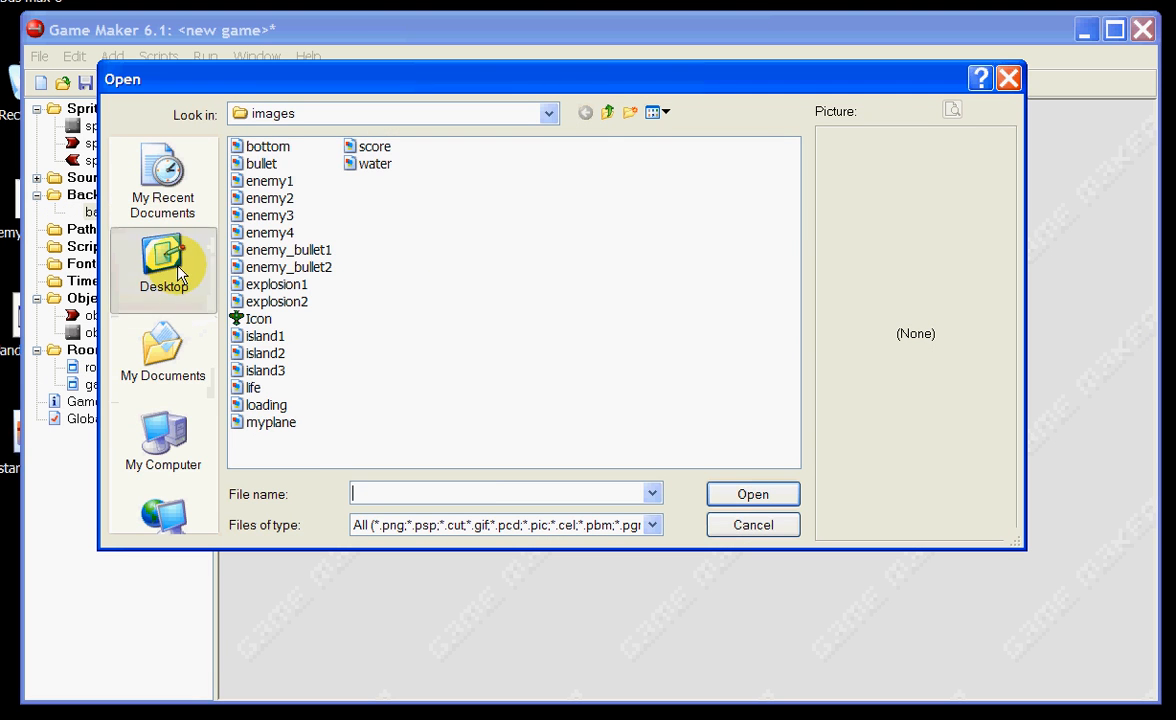
pyautogui.click(276, 200)
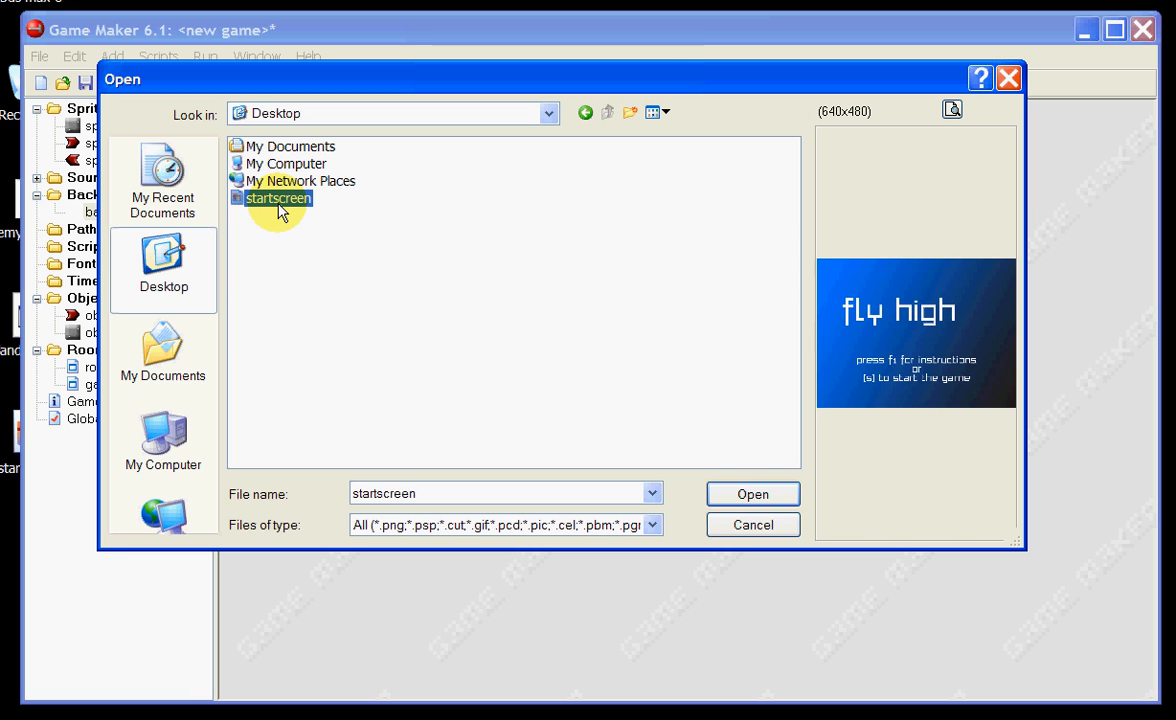
pyautogui.click(760, 494)
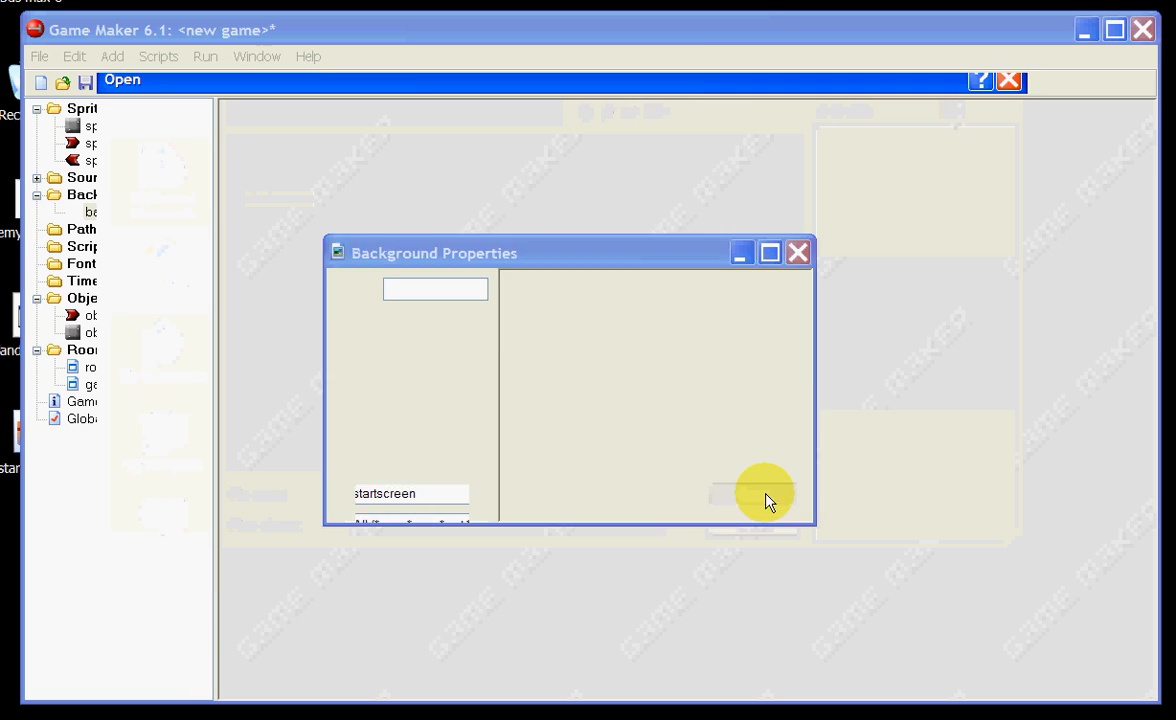
pyautogui.moveTo(811, 520); pyautogui.dragTo(1080, 686)
pyautogui.moveTo(911, 262); pyautogui.dragTo(900, 133)
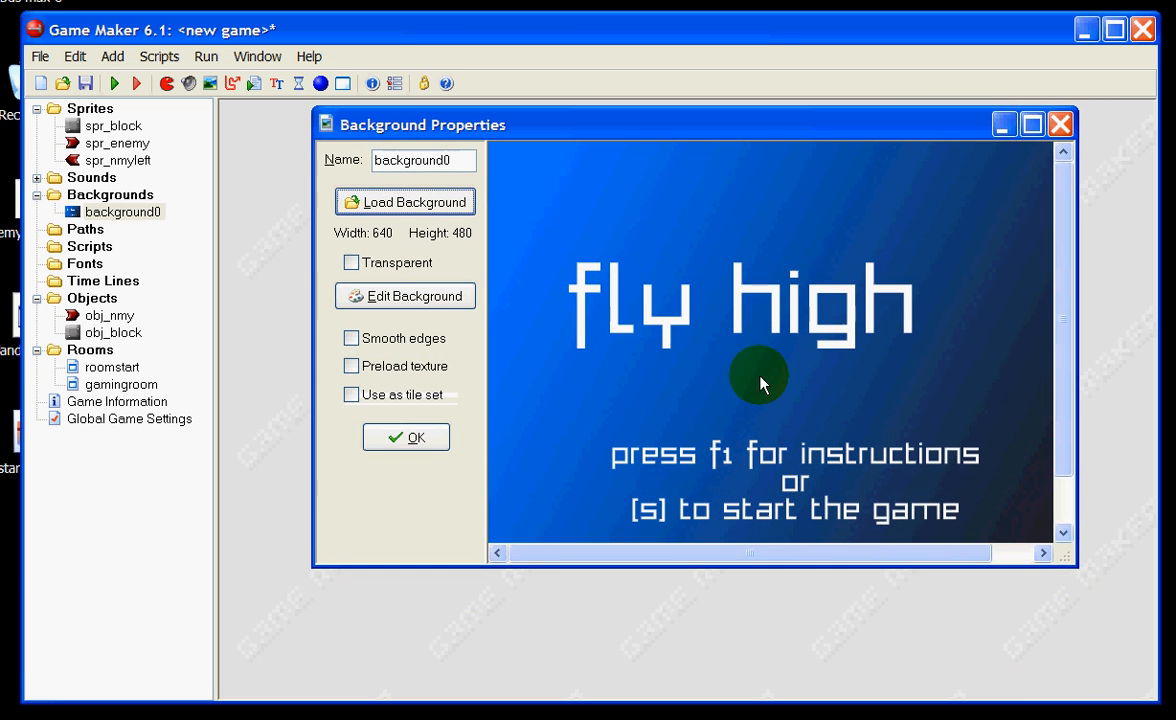
pyautogui.moveTo(1060, 556); pyautogui.dragTo(1083, 627)
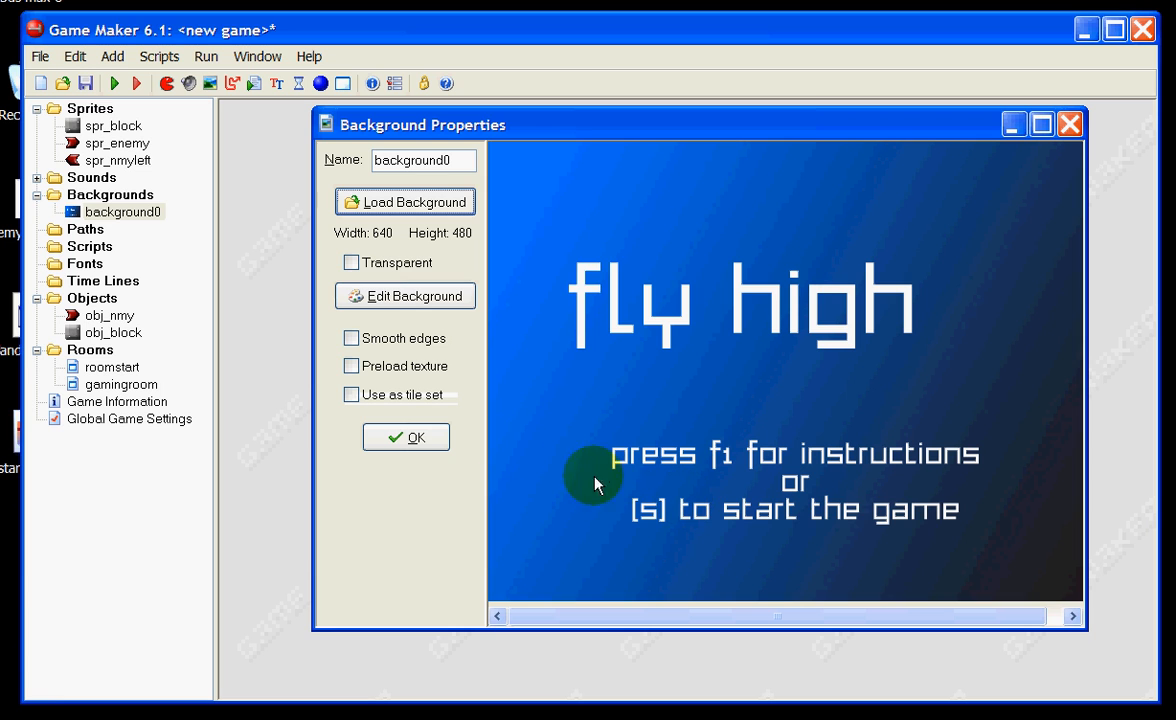
# Step: Rename the new background as back_start and accept its properties
pyautogui.moveTo(453, 158); pyautogui.dragTo(401, 158)
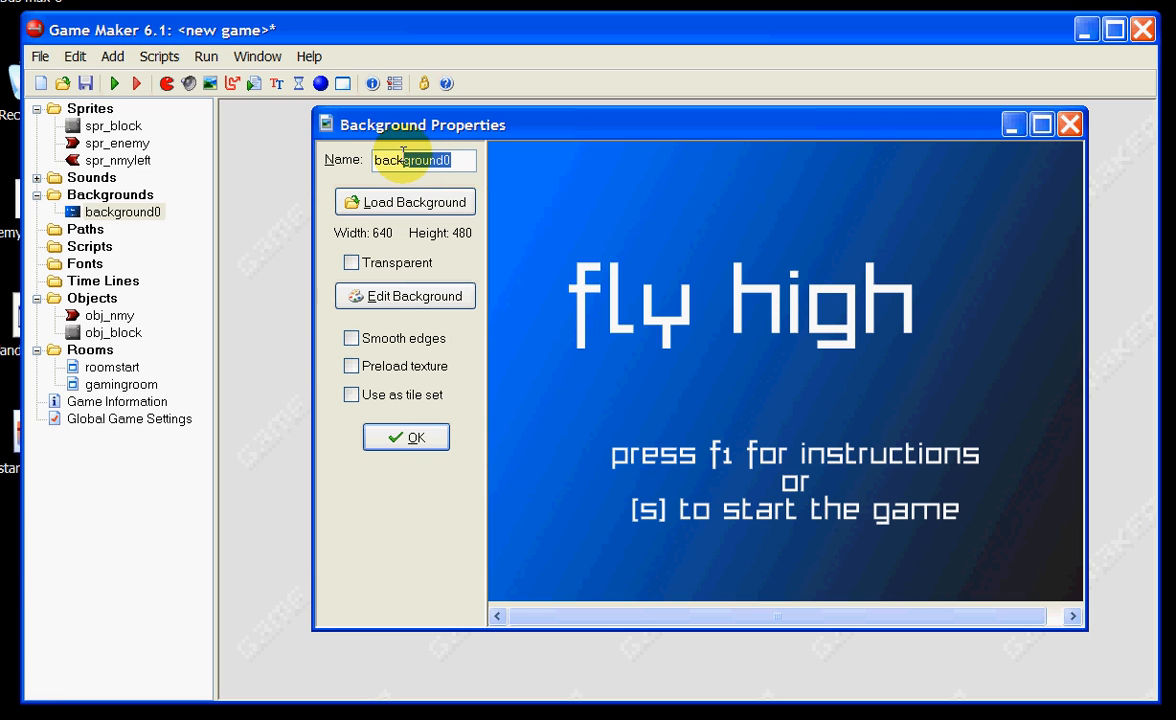
pyautogui.write('_start')
pyautogui.click(436, 444)
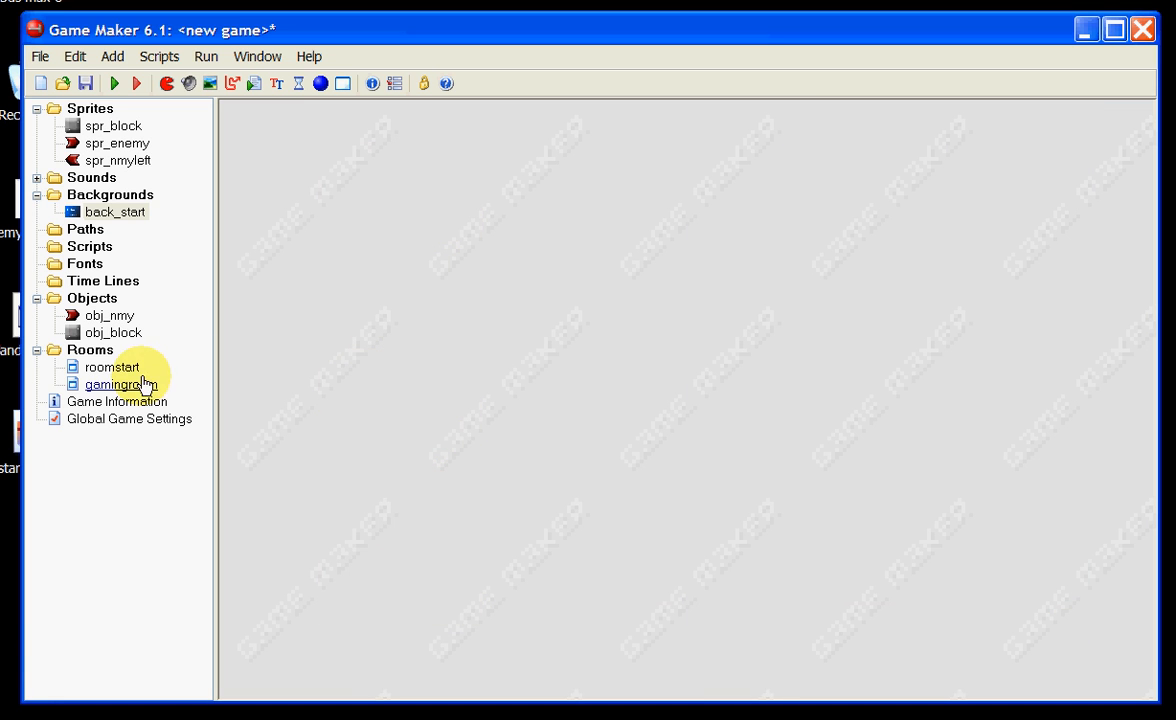
# Step: Assign back_start as Background 0 of roomstart, check the full room in an enlarged window, and accept the room
pyautogui.doubleClick(120, 368)
pyautogui.moveTo(556, 243); pyautogui.dragTo(536, 141)
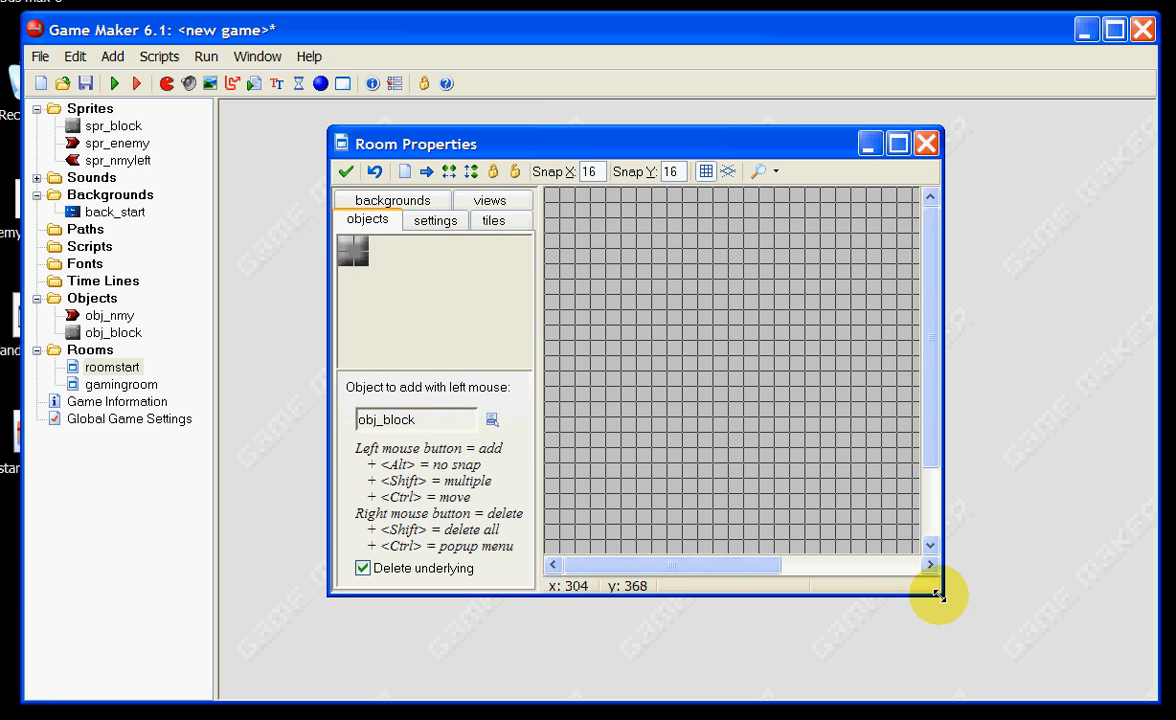
pyautogui.moveTo(941, 600); pyautogui.dragTo(1052, 638)
pyautogui.click(393, 202)
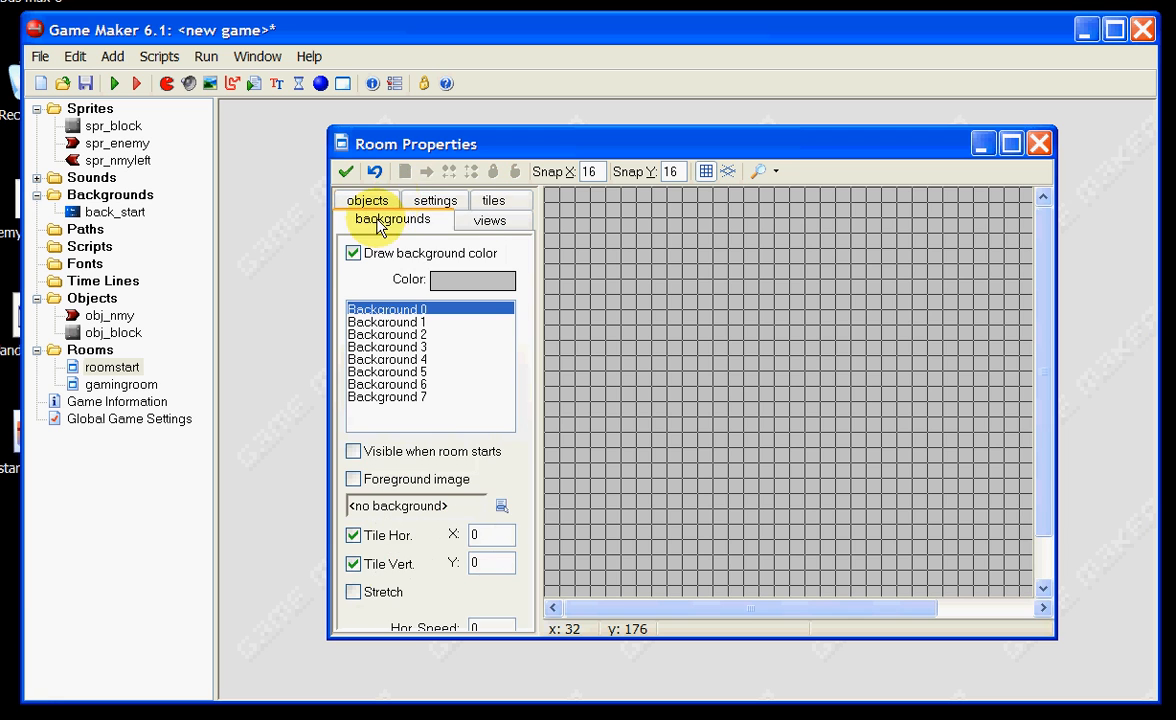
pyautogui.click(503, 507)
pyautogui.click(558, 533)
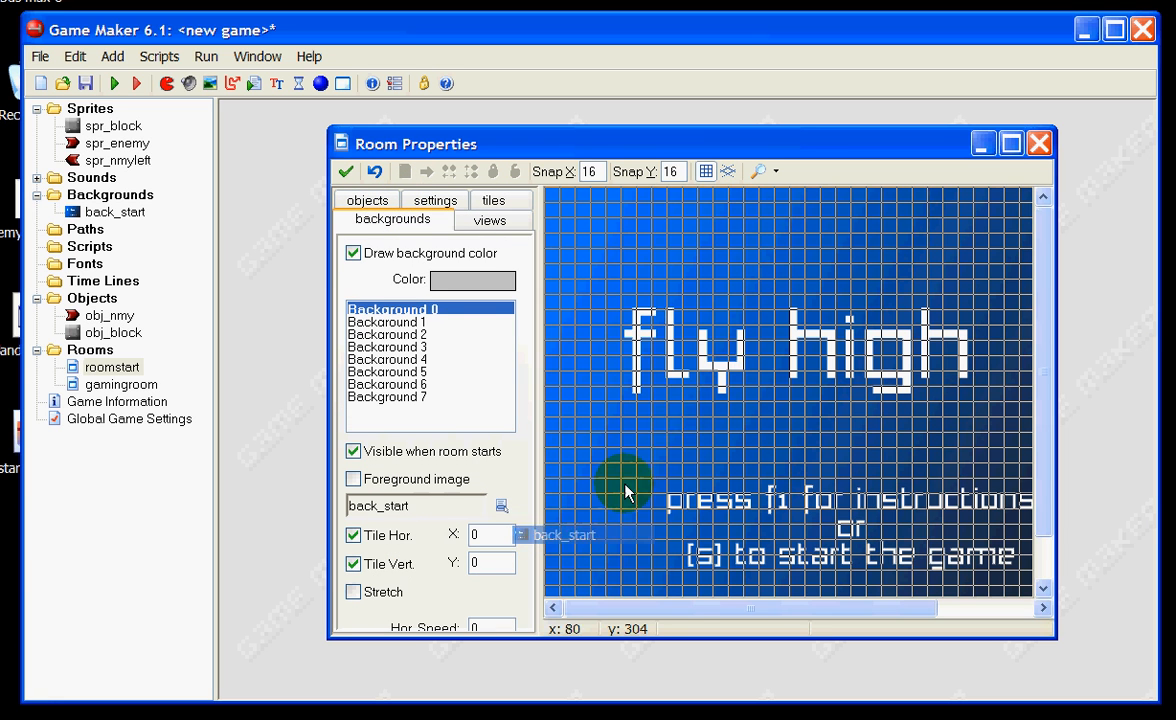
pyautogui.moveTo(1050, 638); pyautogui.dragTo(1145, 692)
pyautogui.moveTo(830, 148); pyautogui.dragTo(768, 128)
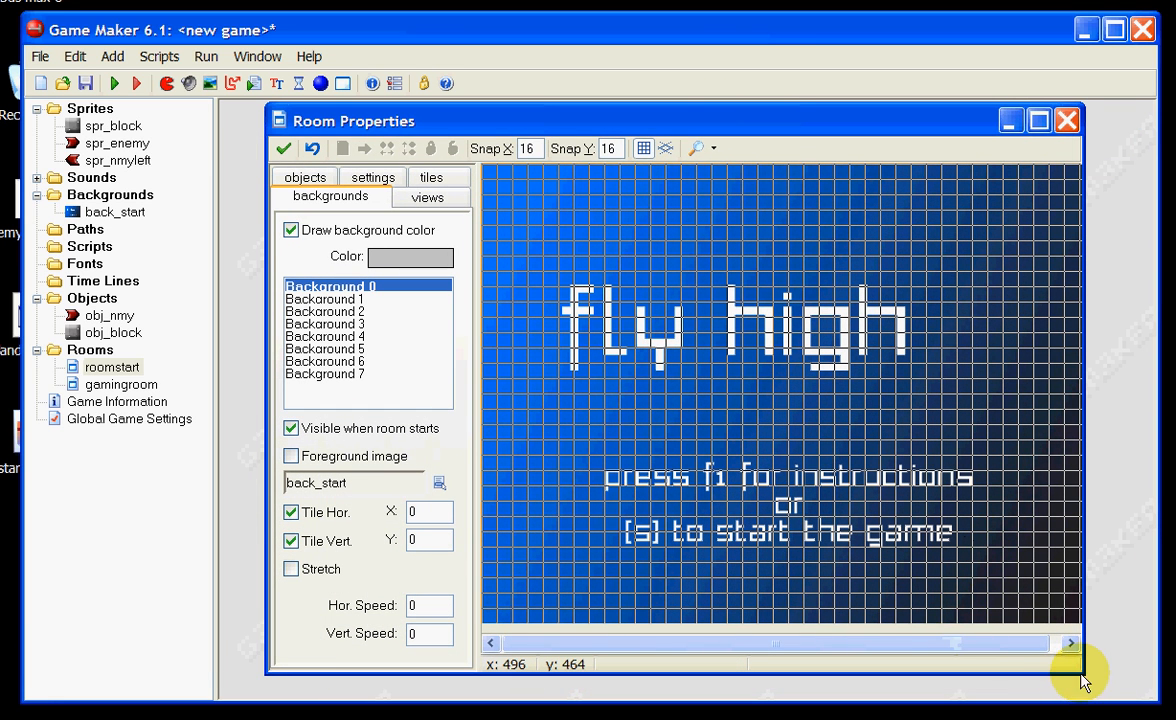
pyautogui.moveTo(1080, 680); pyautogui.dragTo(1127, 677)
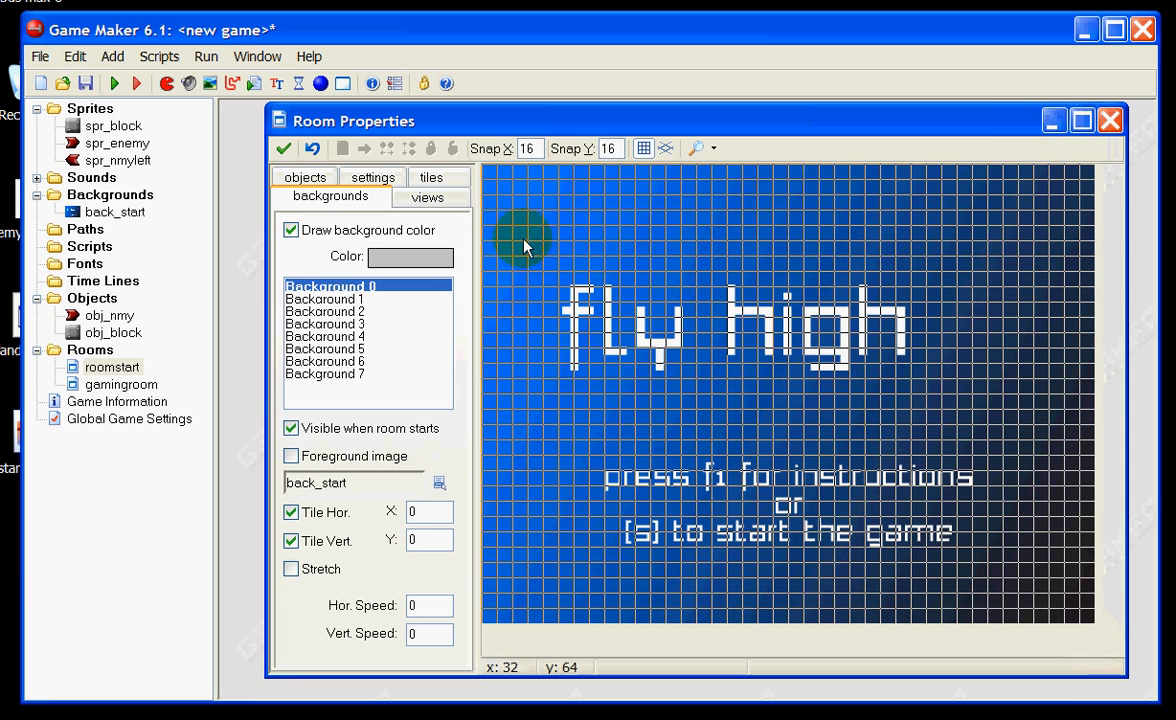
pyautogui.click(278, 148)
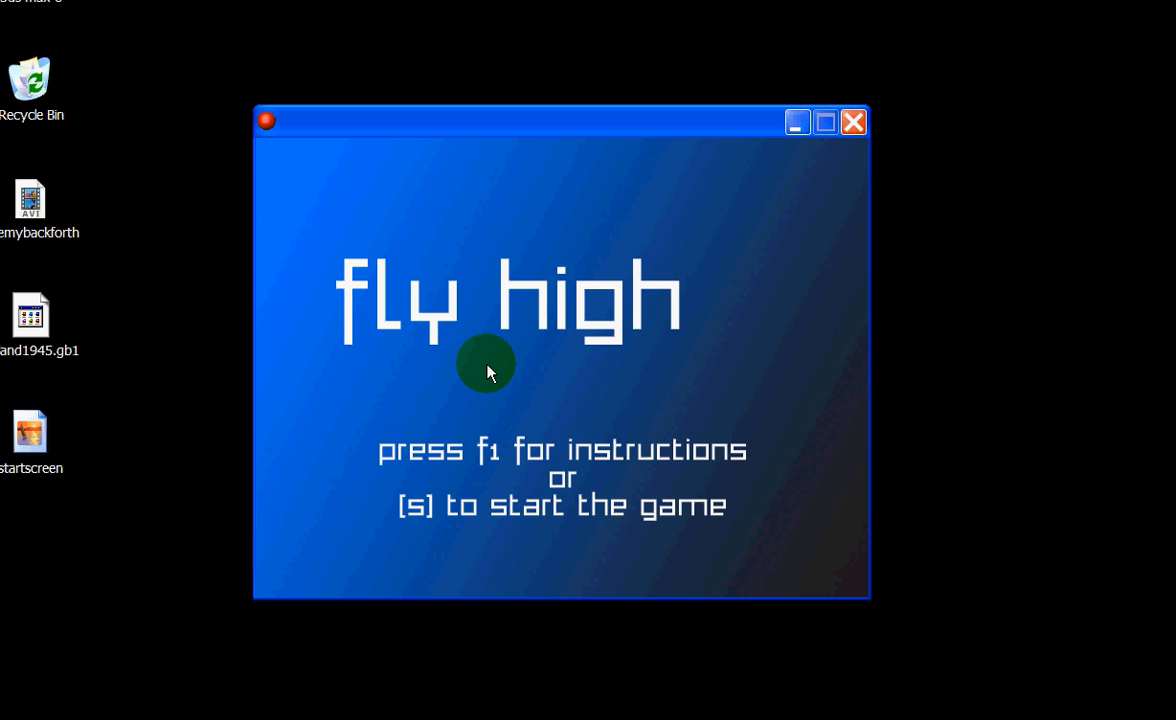
# Step: Display the game information from the running game's start screen and close it
pyautogui.press('F1')
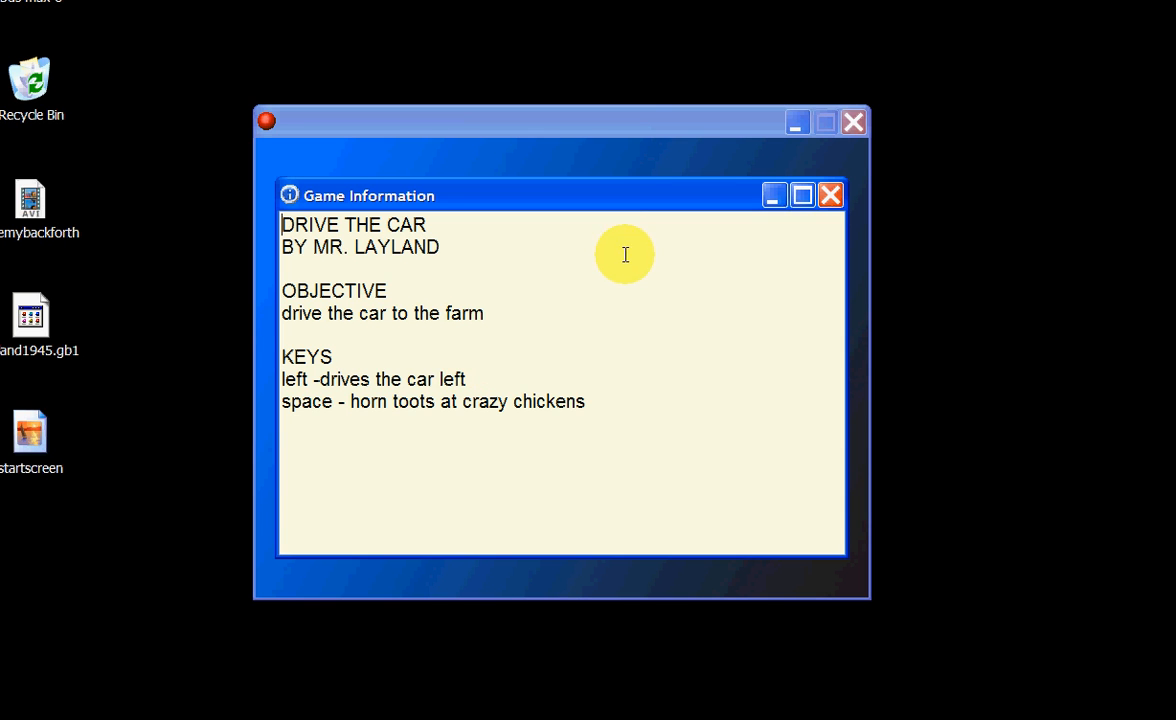
pyautogui.click(831, 197)
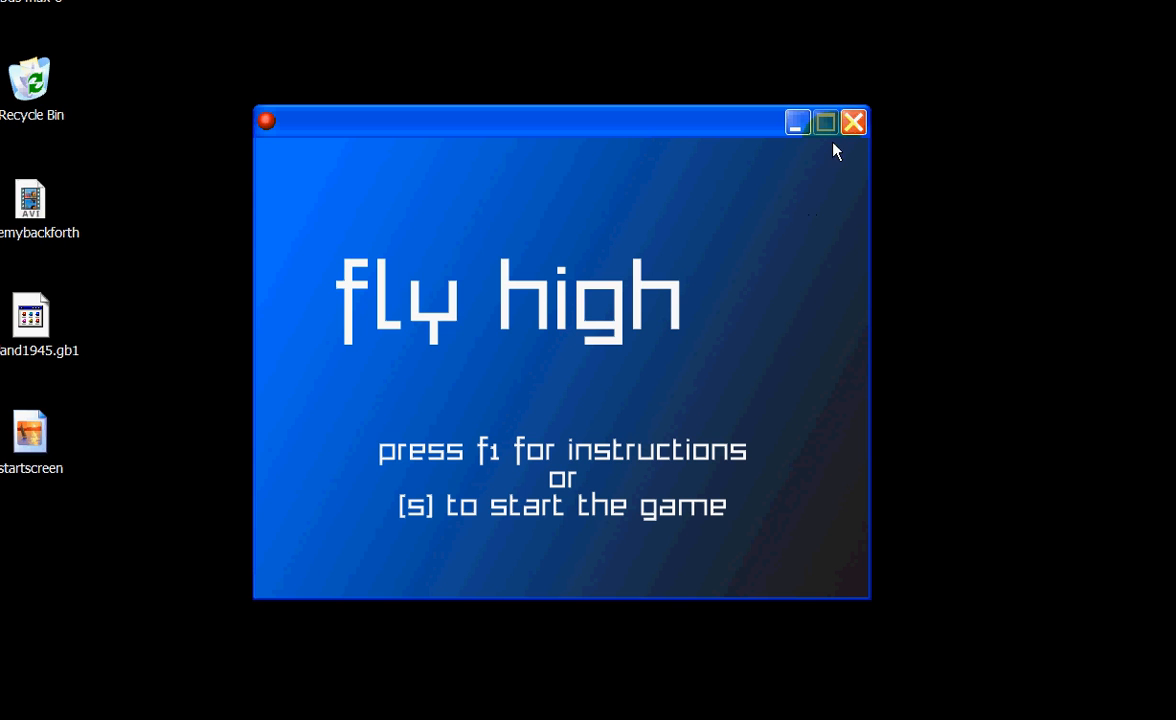
# Step: Close the running game and create a new object named obj_start
pyautogui.click(853, 122)
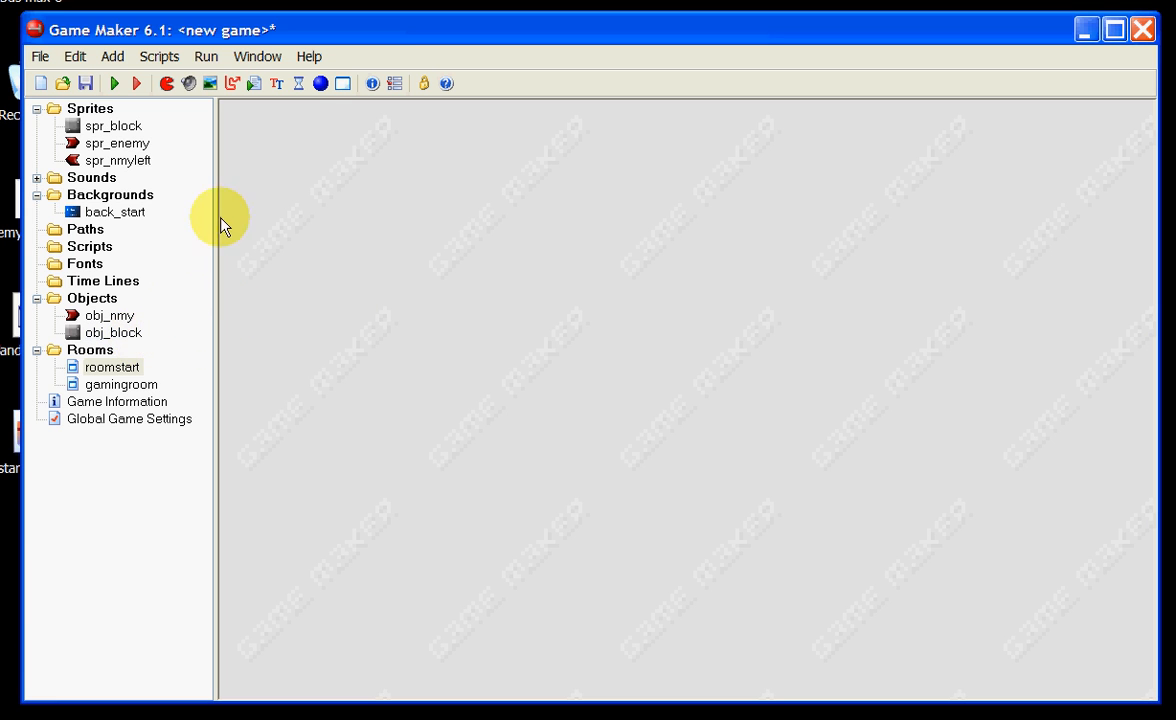
pyautogui.click(321, 85)
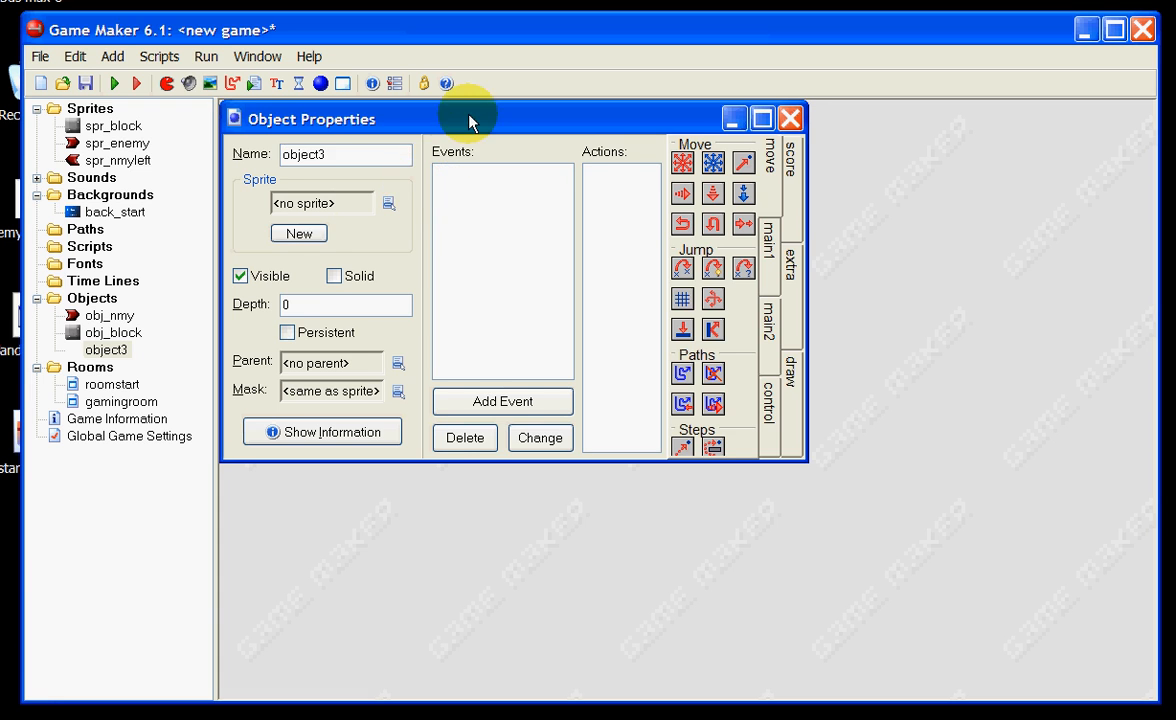
pyautogui.moveTo(472, 115); pyautogui.dragTo(483, 135)
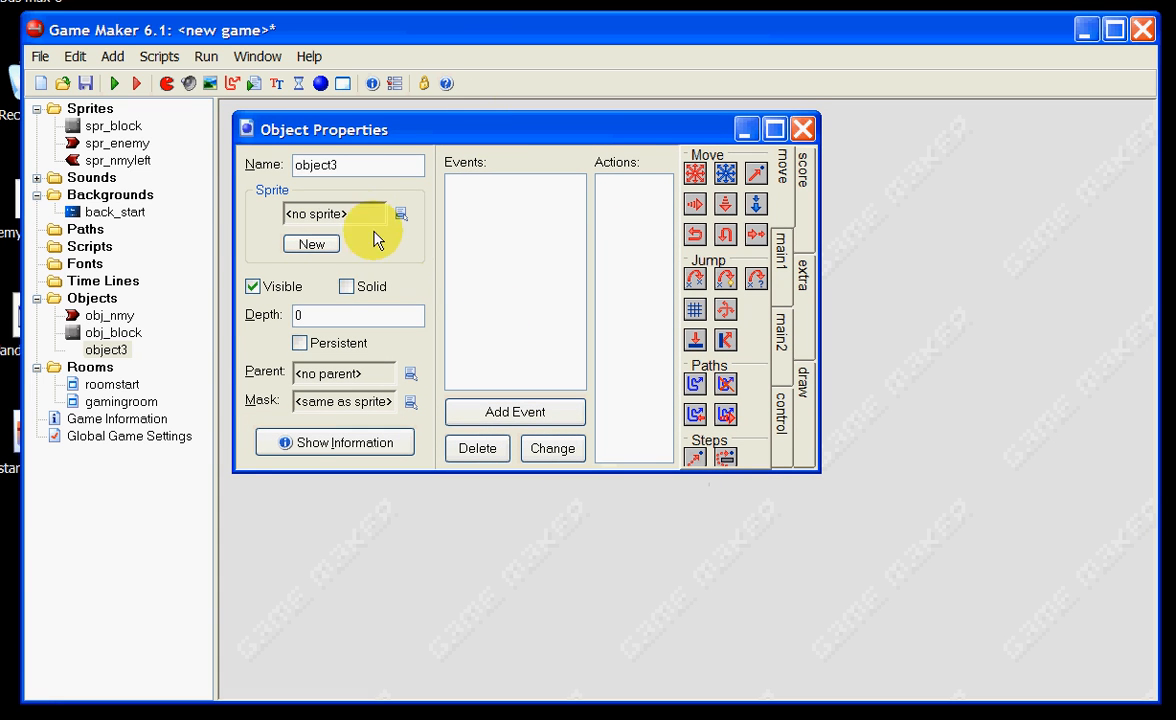
pyautogui.moveTo(313, 166); pyautogui.dragTo(410, 176)
pyautogui.write('_start')
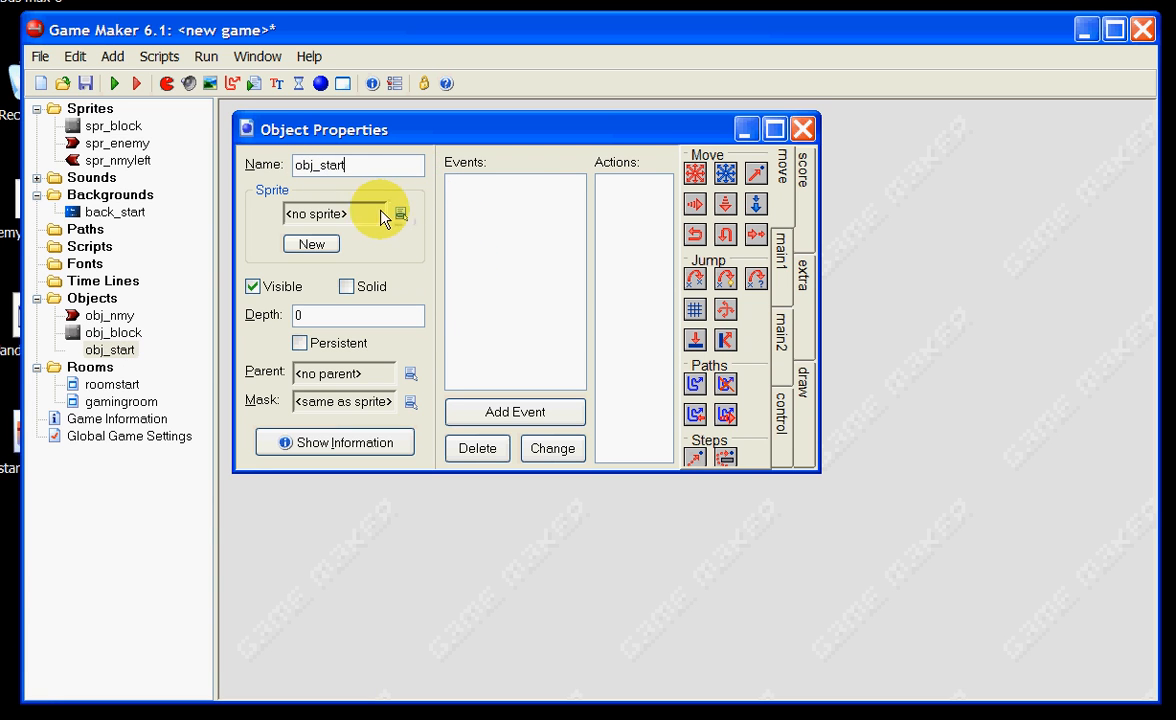
# Step: Add a Keyboard event for the letter S to obj_start
pyautogui.click(512, 412)
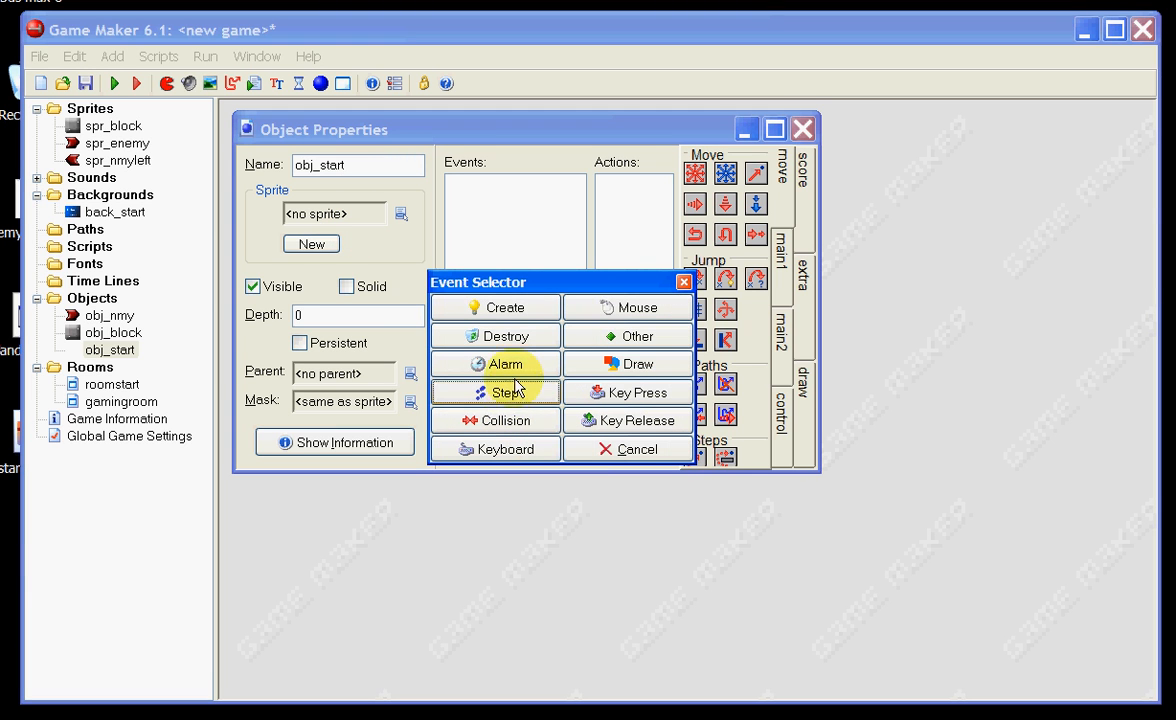
pyautogui.click(510, 450)
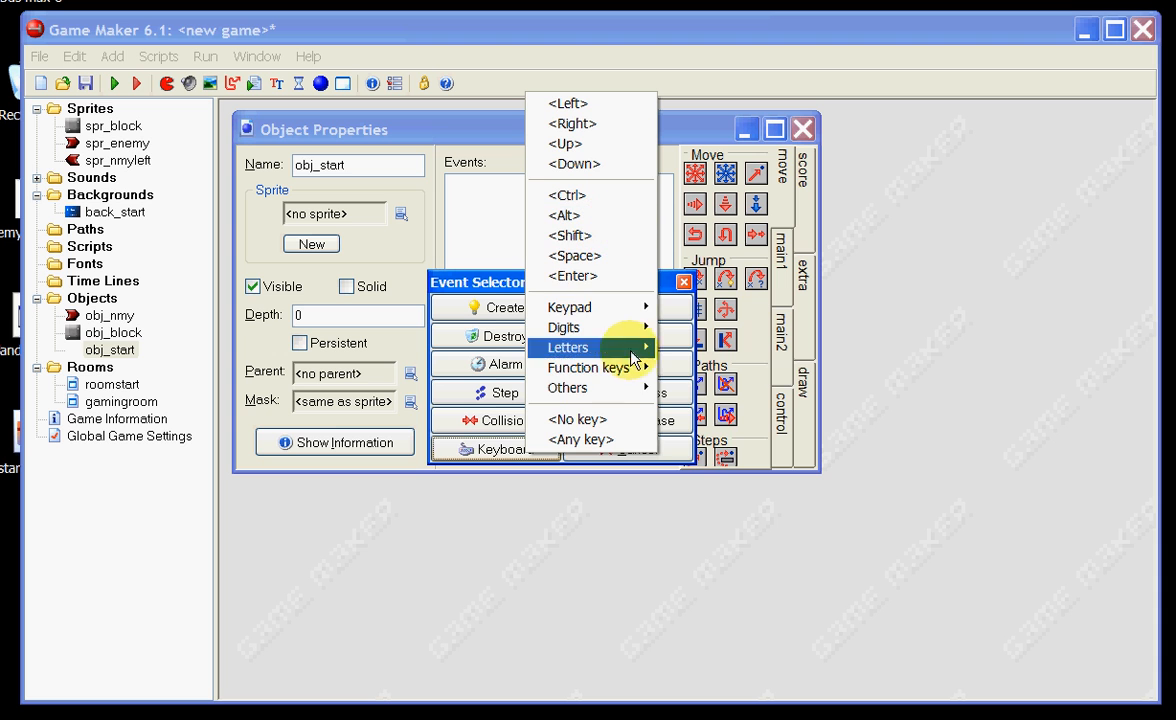
pyautogui.moveTo(636, 378)
pyautogui.moveTo(617, 347)
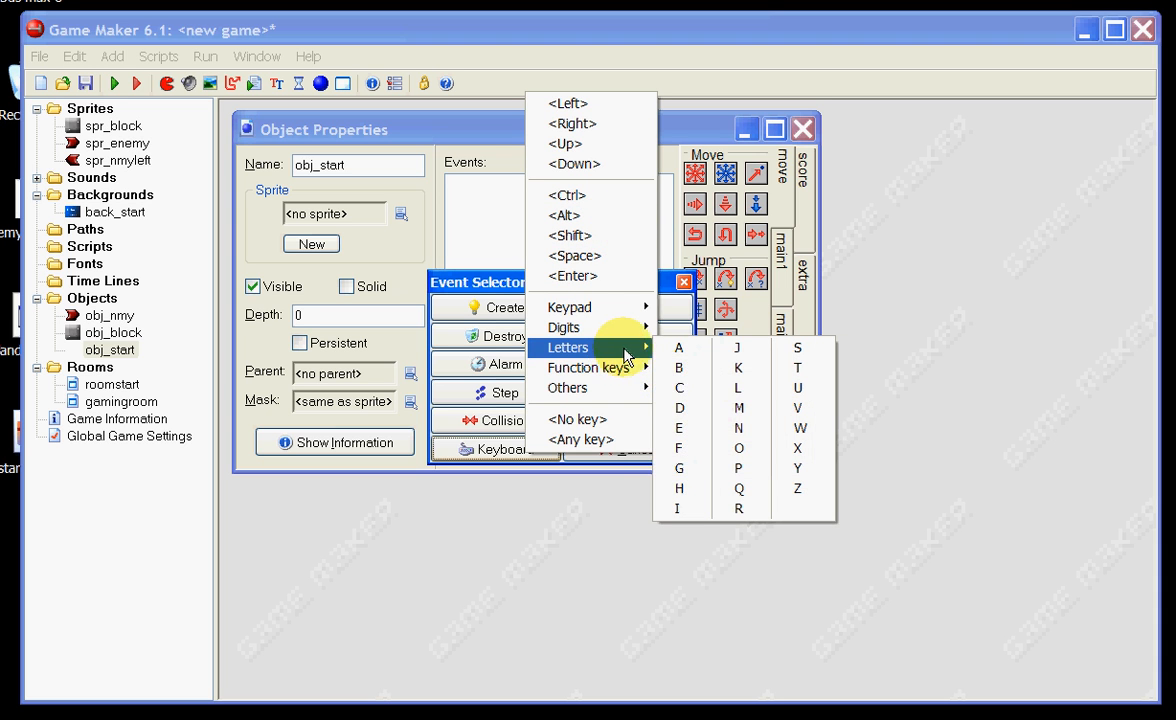
pyautogui.click(797, 348)
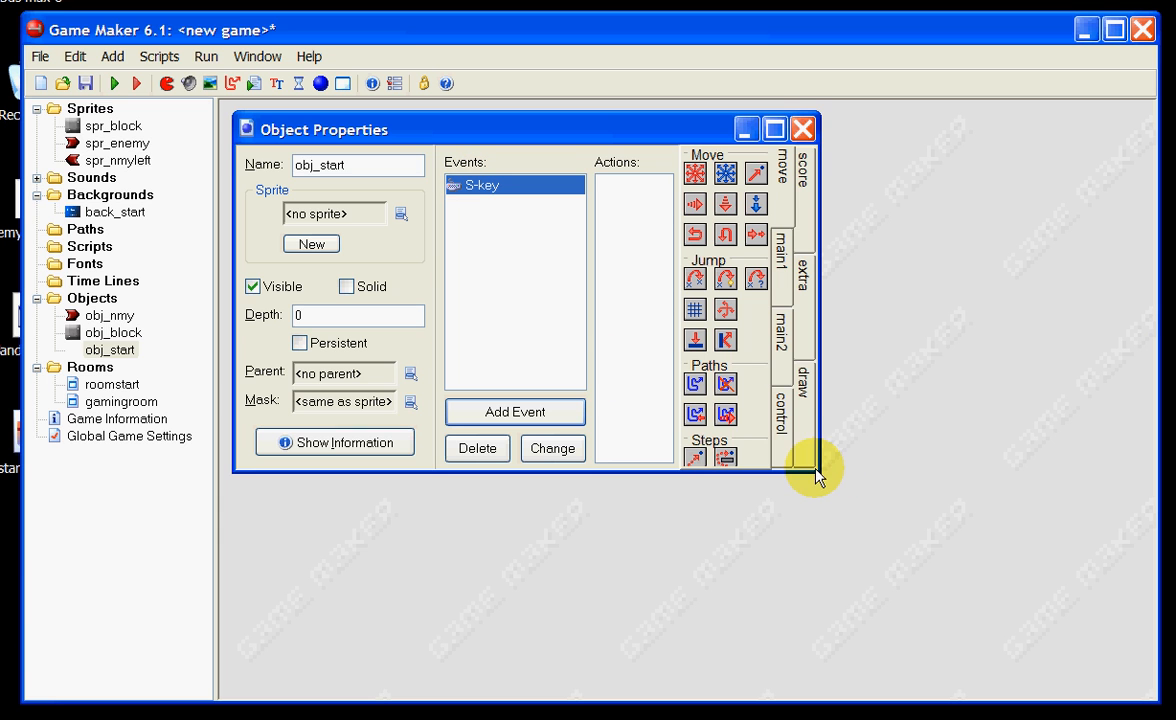
# Step: Give the S-key event a Go to next room action with the Interlaced from left transition and accept the object
pyautogui.moveTo(816, 472); pyautogui.dragTo(899, 556)
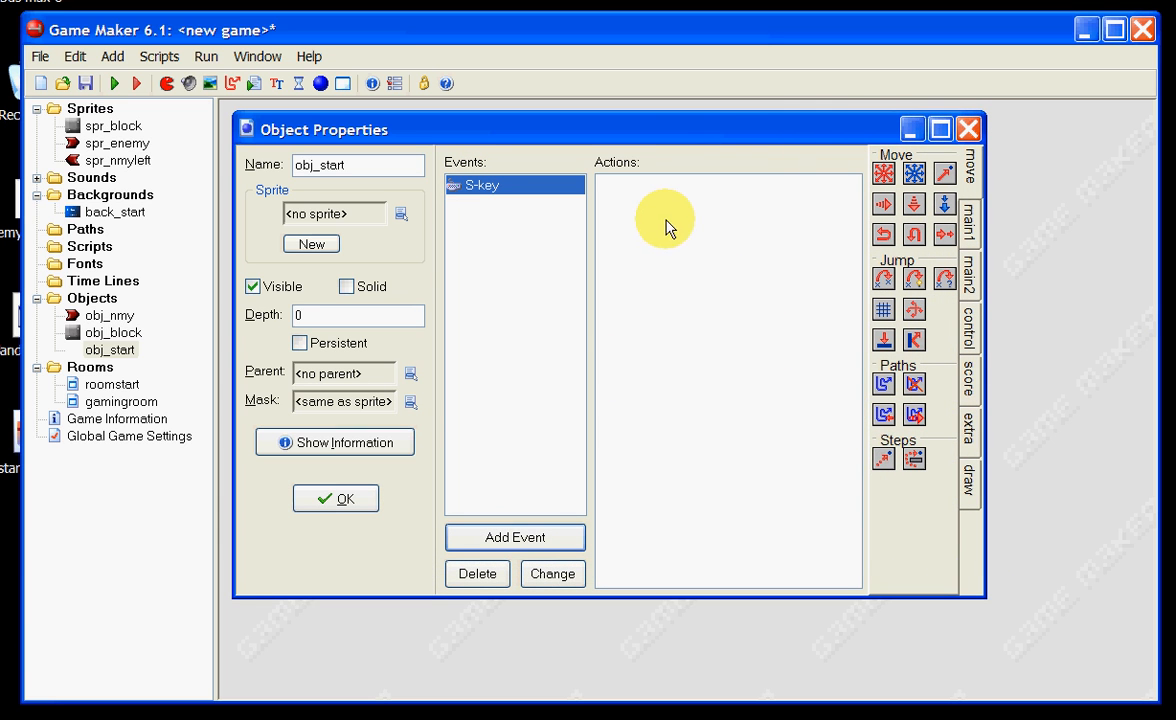
pyautogui.click(969, 376)
pyautogui.click(969, 330)
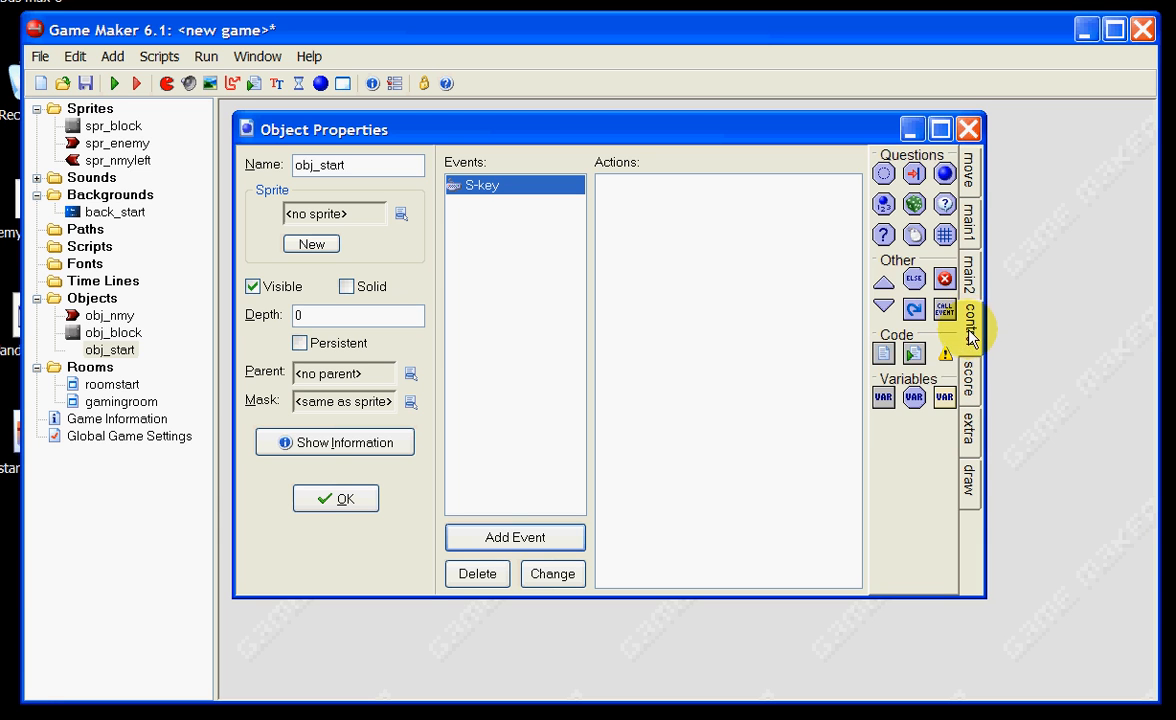
pyautogui.click(969, 385)
pyautogui.click(969, 440)
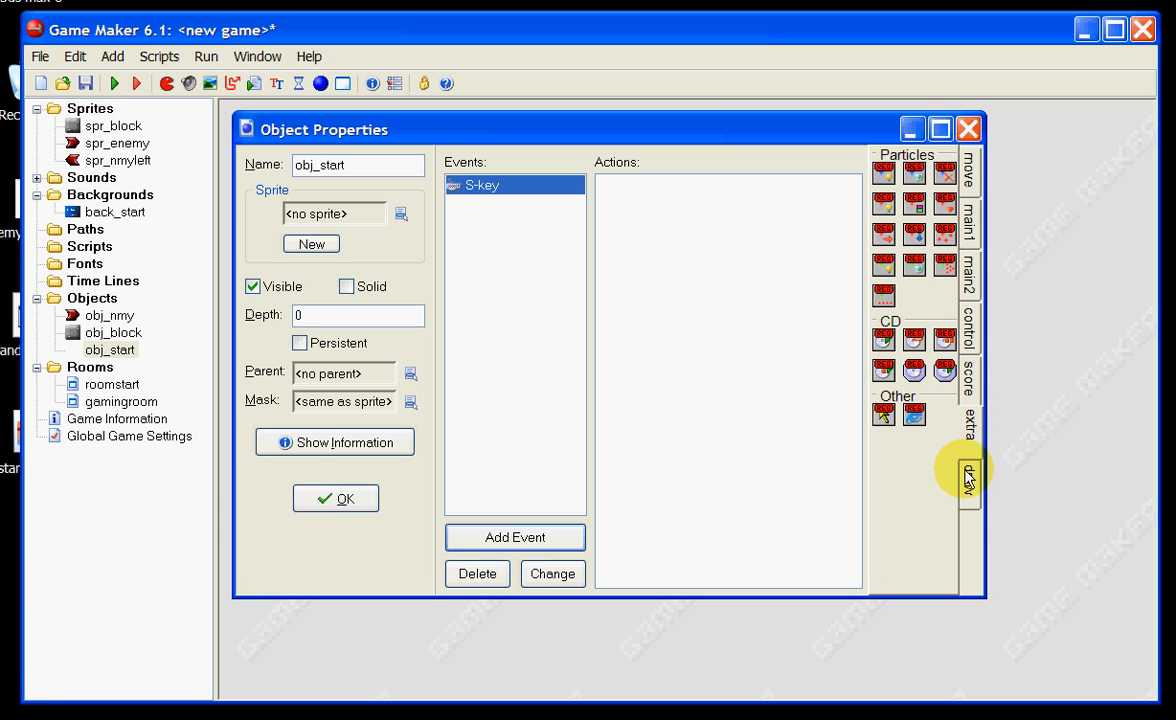
pyautogui.click(970, 330)
pyautogui.click(972, 275)
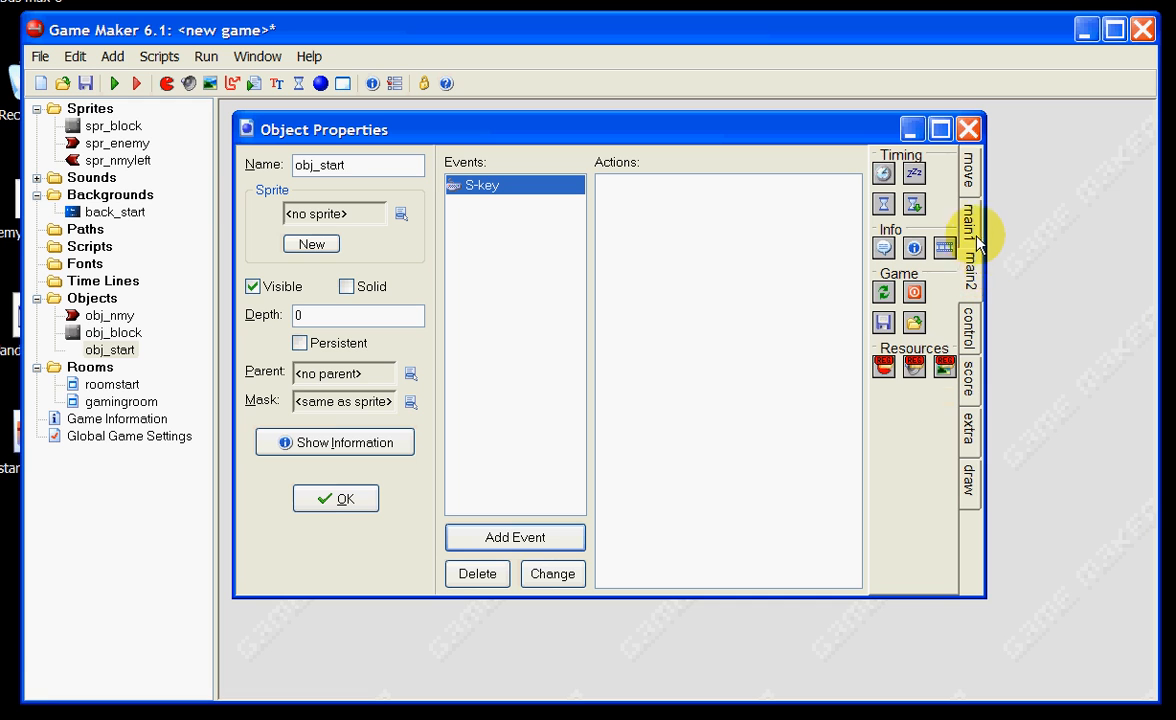
pyautogui.click(968, 228)
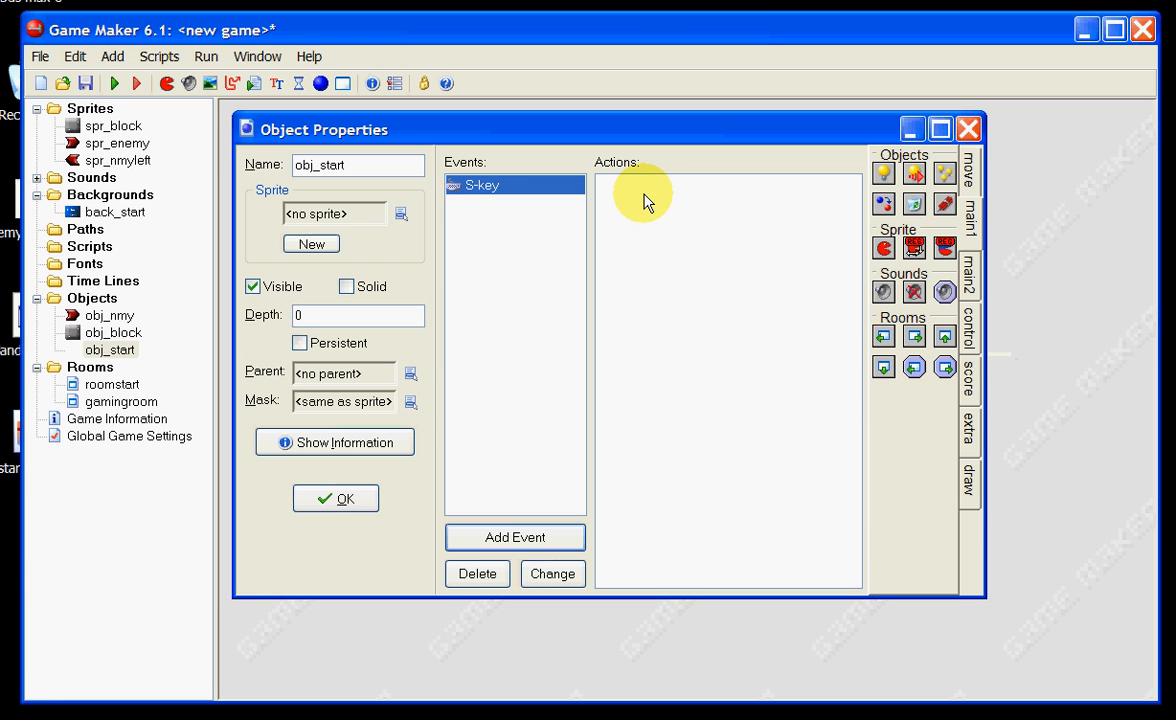
pyautogui.moveTo(644, 200); pyautogui.dragTo(643, 200)
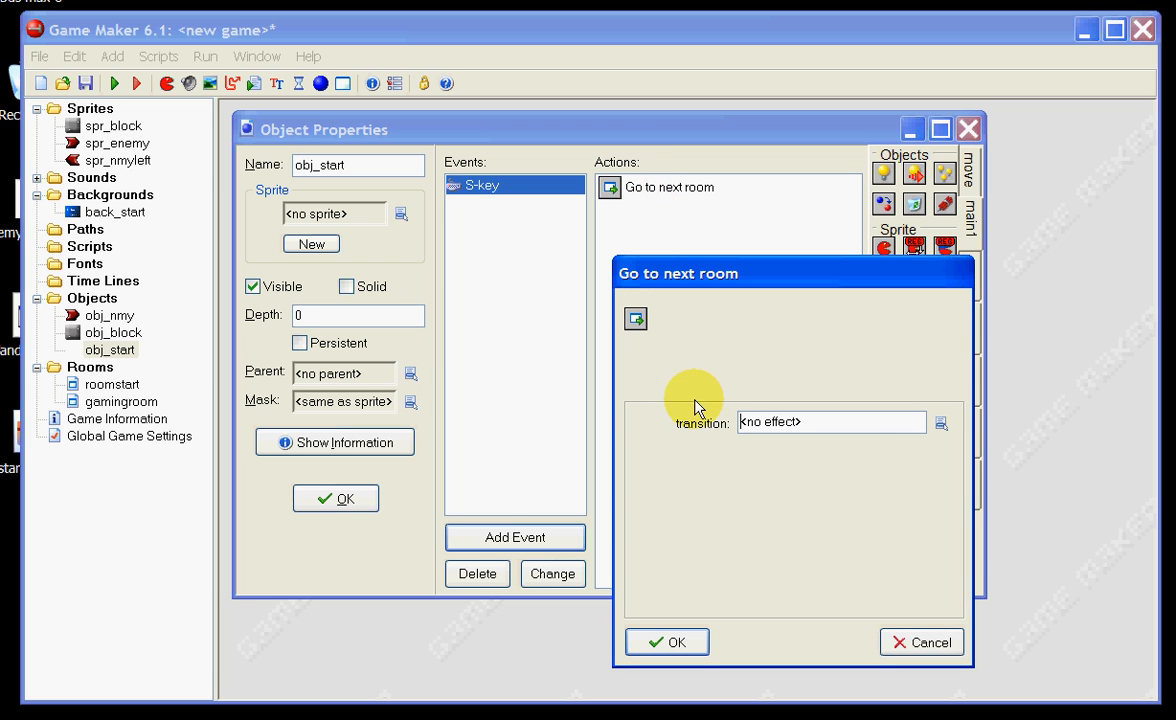
pyautogui.click(940, 424)
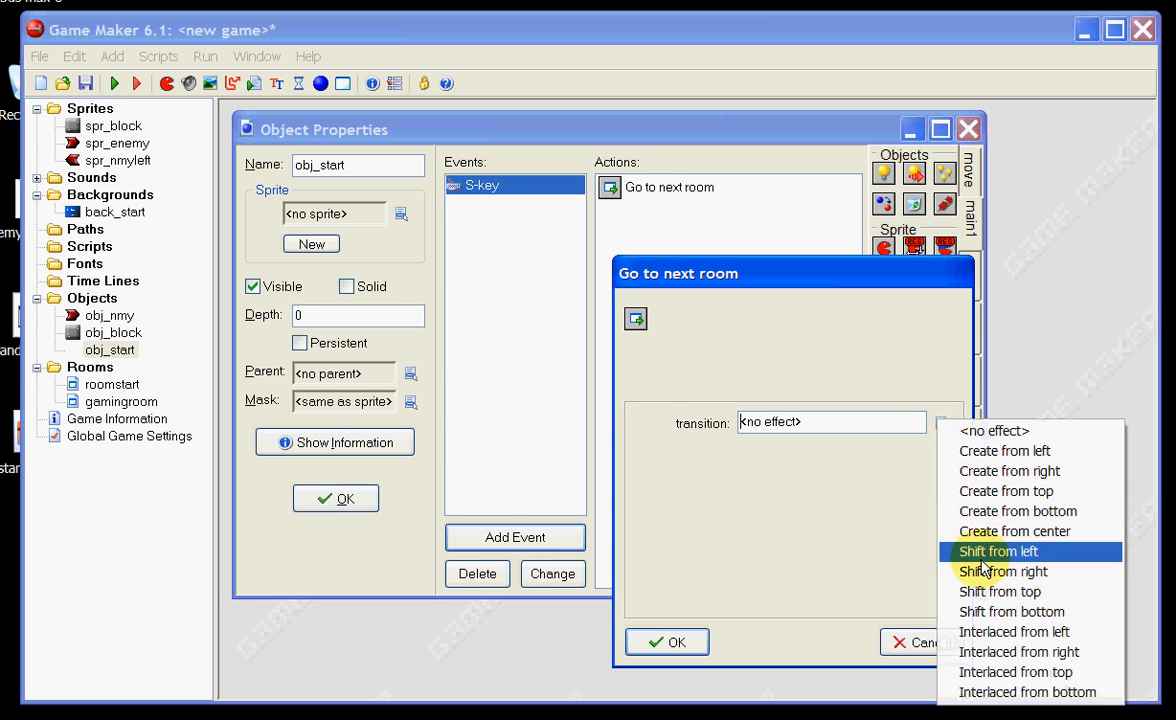
pyautogui.click(1008, 631)
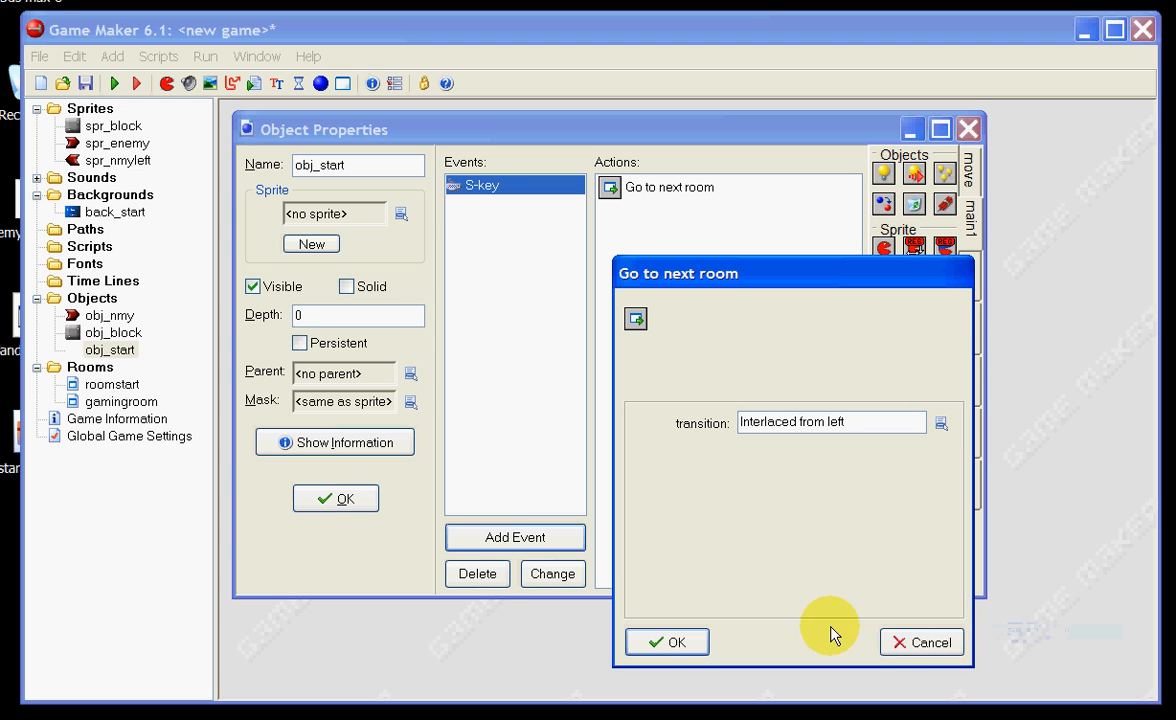
pyautogui.click(665, 642)
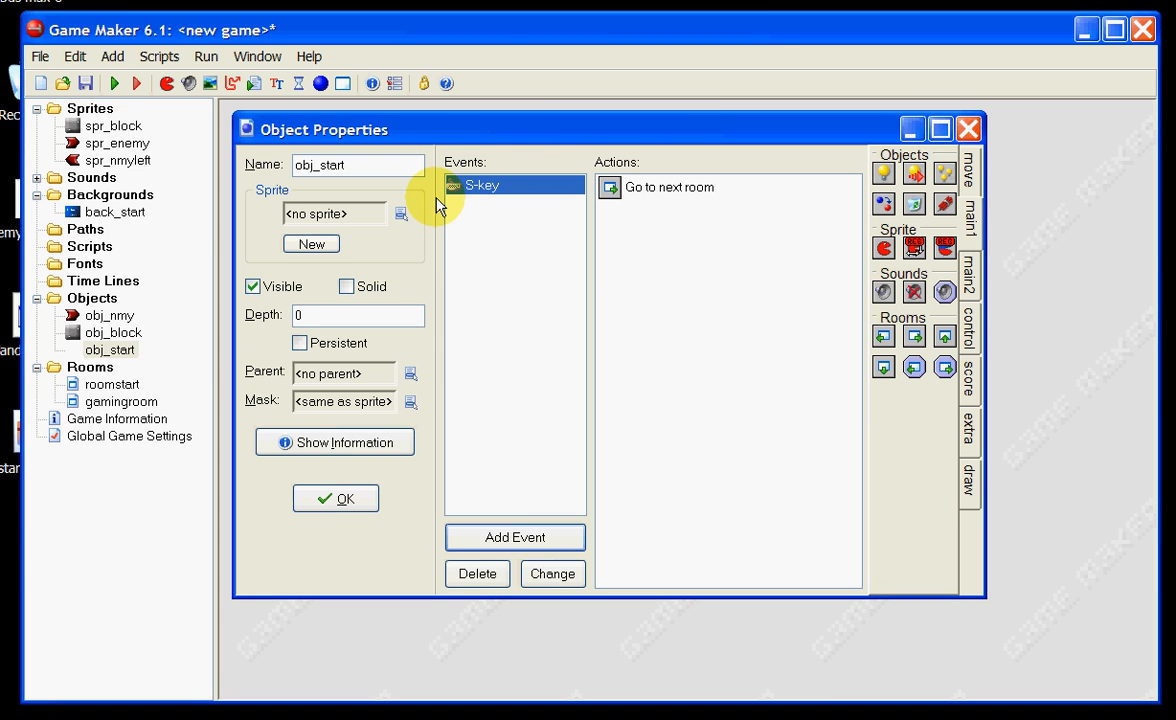
pyautogui.click(340, 499)
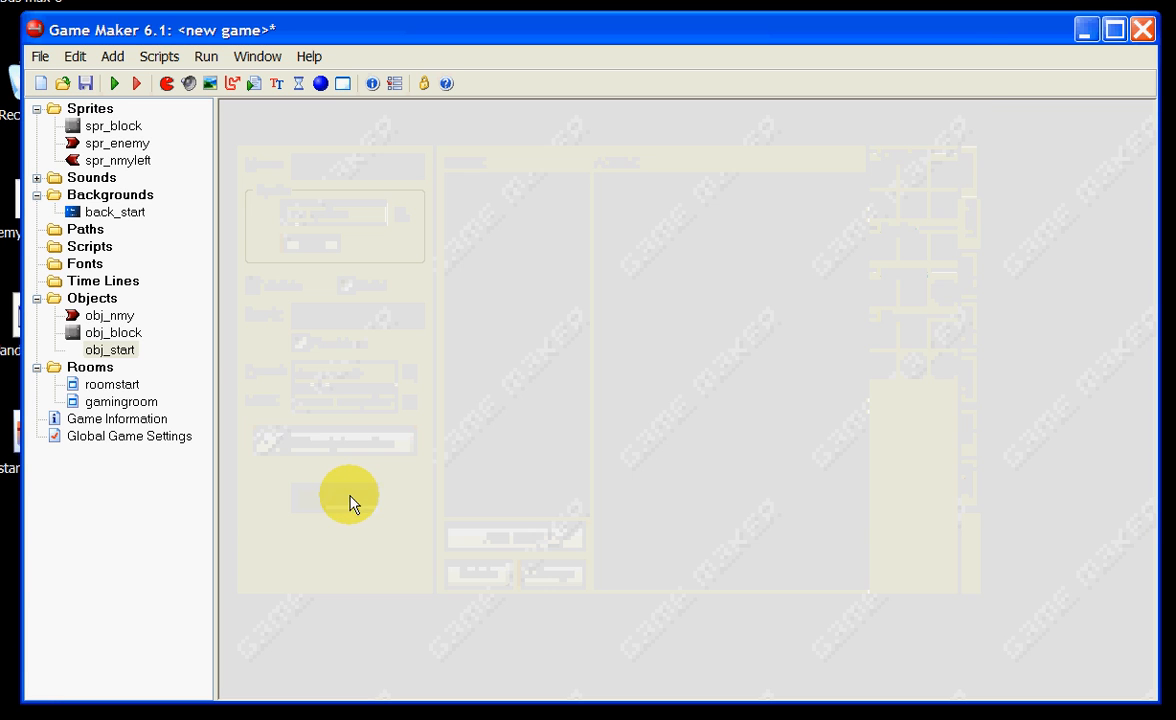
# Step: Place one obj_start instance in roomstart above the fly high title and accept the room
pyautogui.doubleClick(120, 386)
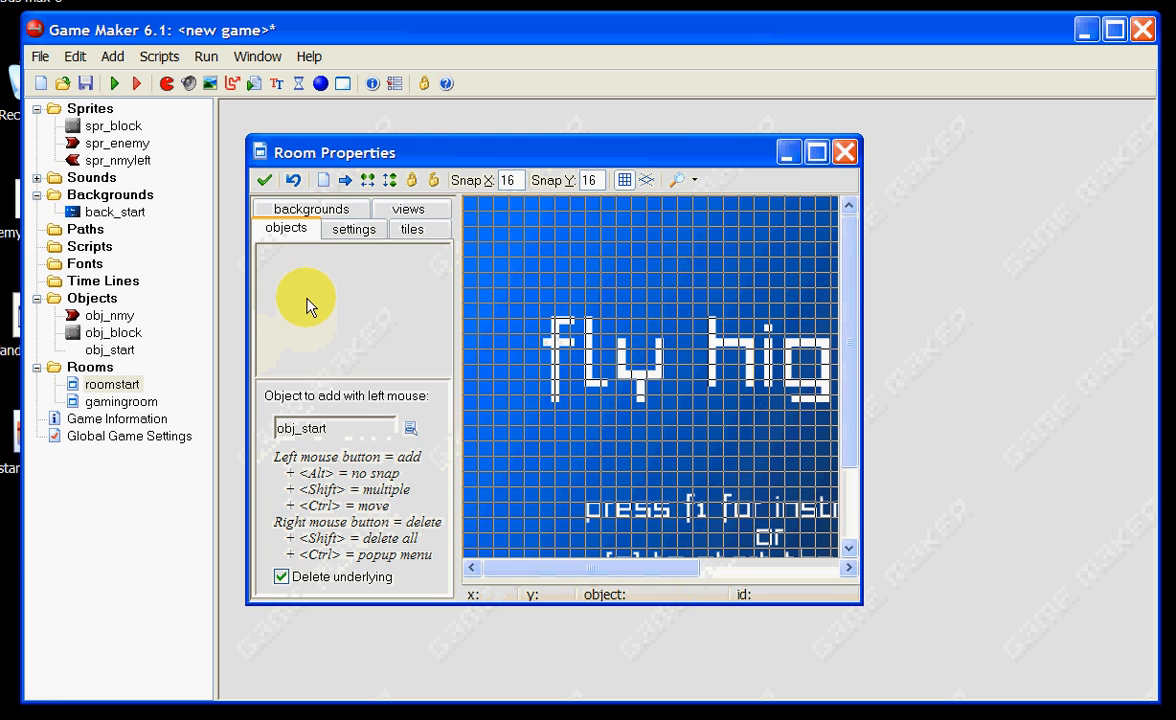
pyautogui.click(316, 286)
pyautogui.click(340, 329)
pyautogui.click(577, 264)
pyautogui.moveTo(857, 604); pyautogui.dragTo(1129, 700)
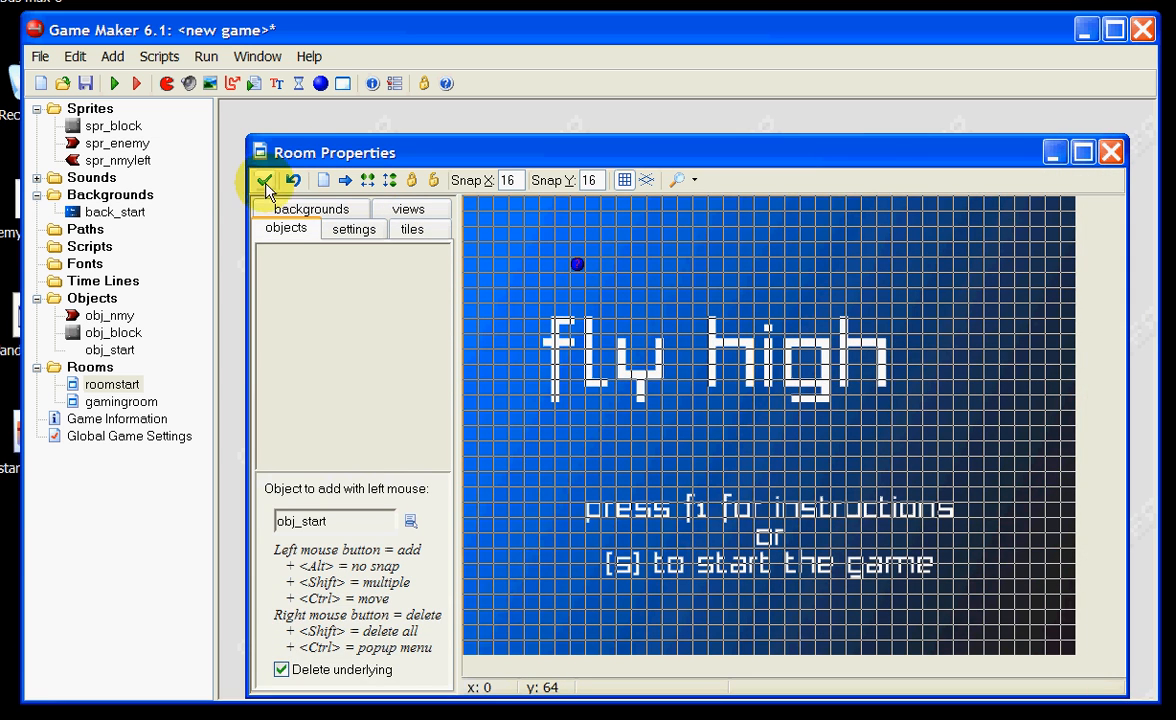
pyautogui.click(265, 182)
# Step: Run the game, start it from the start screen with the S key, and close the game window
pyautogui.click(114, 83)
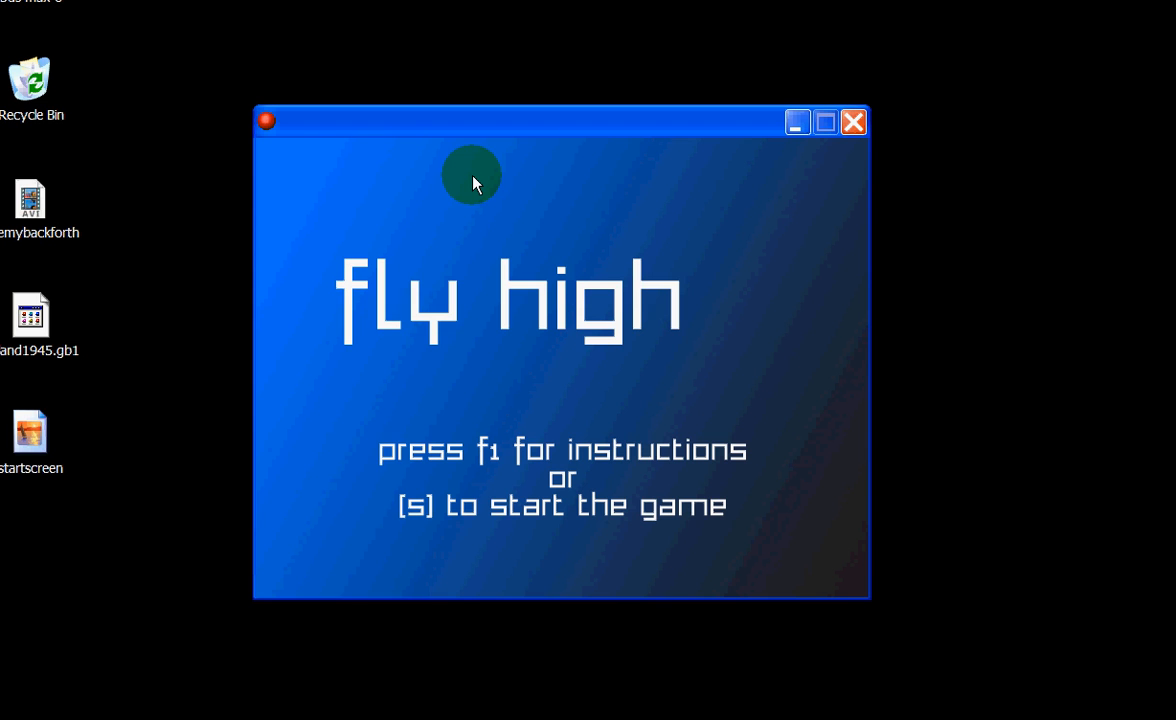
pyautogui.press('s')
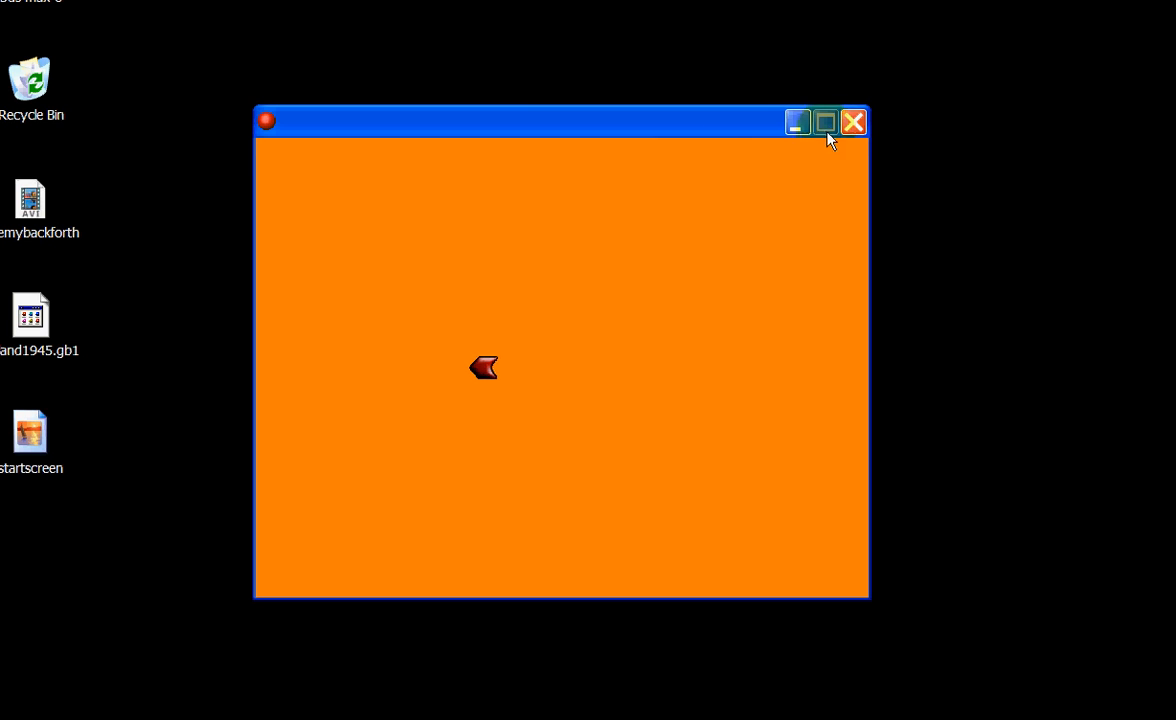
pyautogui.click(855, 123)
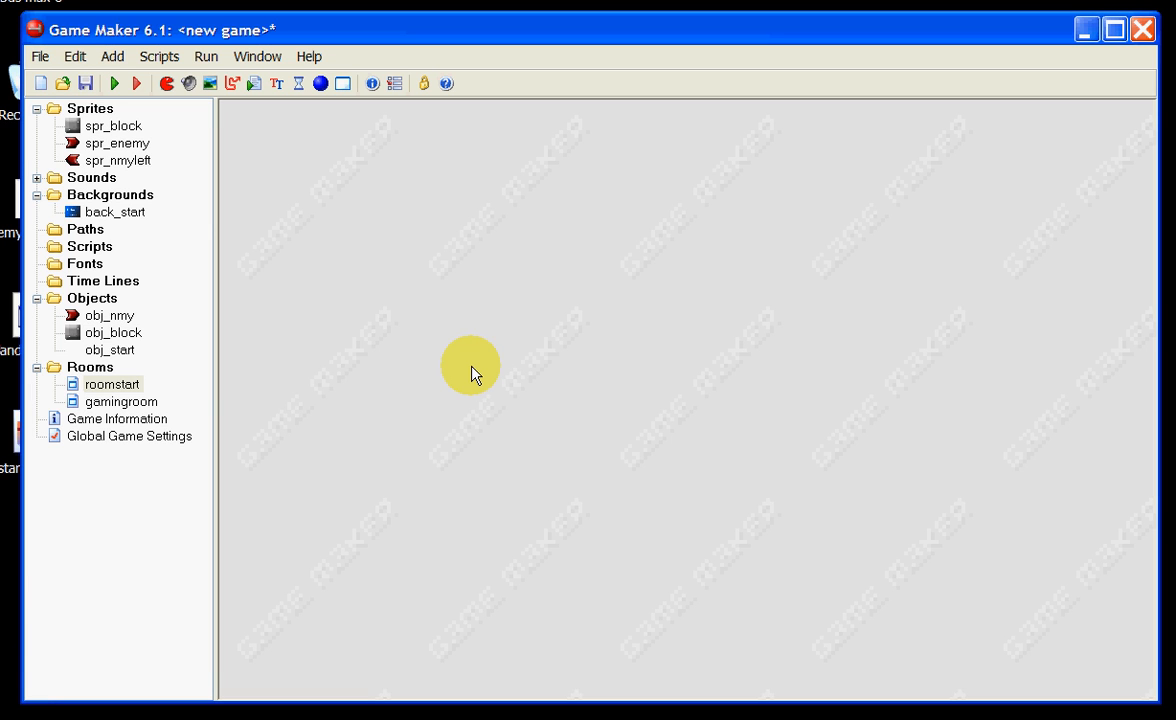
# Step: Try a Go to a different room action in obj_start's S-key event, cancel it, and close the object without saving
pyautogui.doubleClick(110, 350)
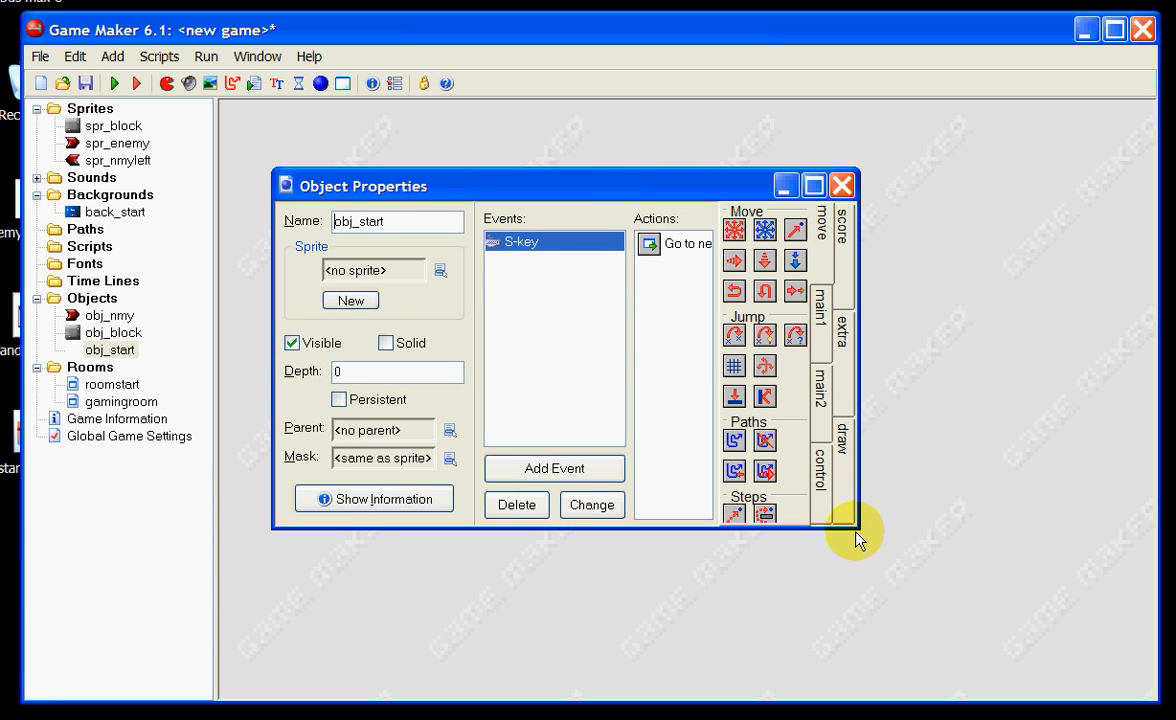
pyautogui.moveTo(856, 537); pyautogui.dragTo(1020, 652)
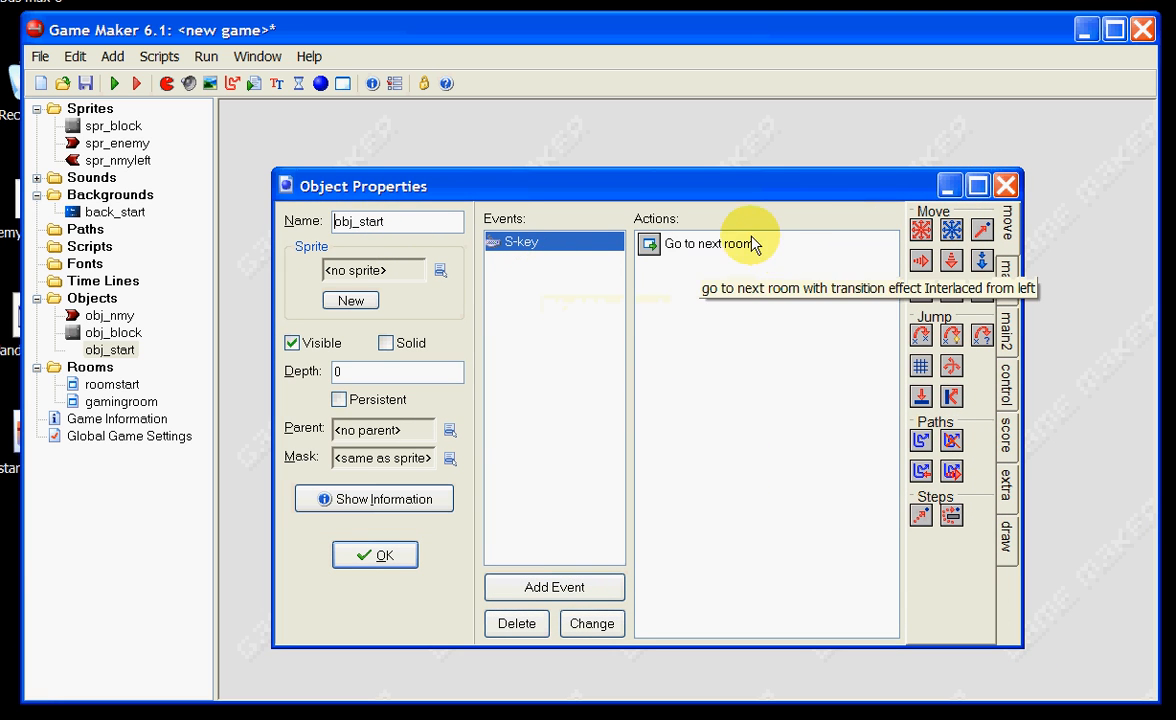
pyautogui.click(1005, 268)
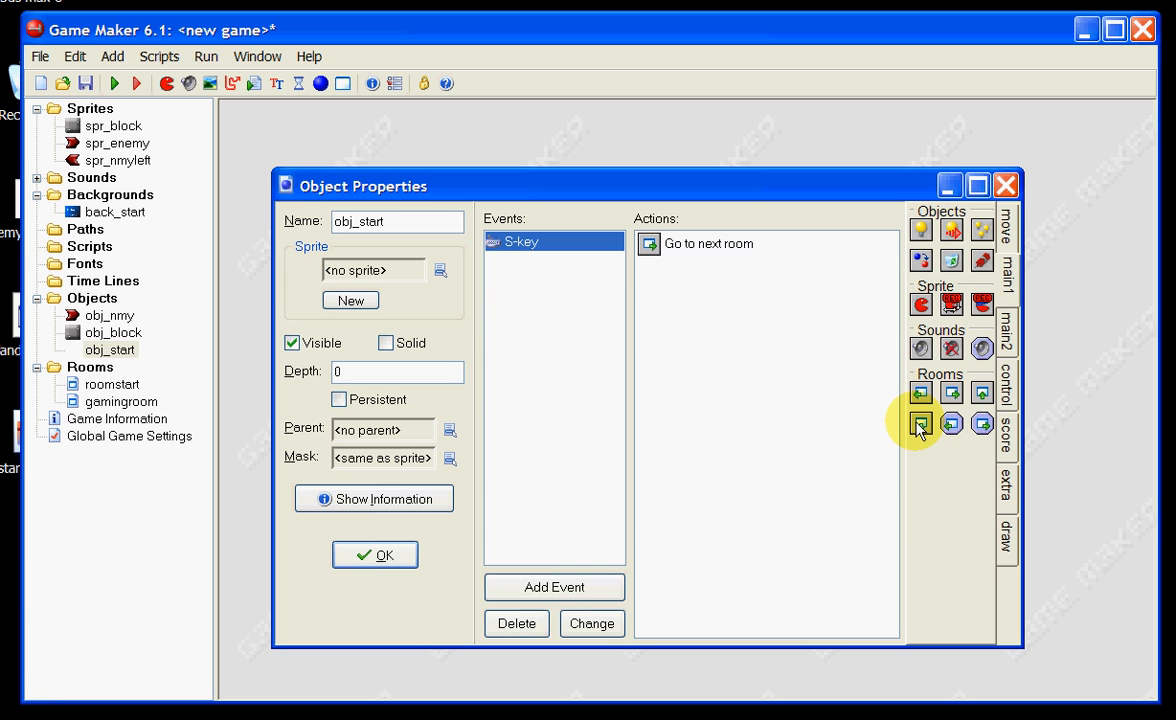
pyautogui.moveTo(918, 426); pyautogui.dragTo(774, 349)
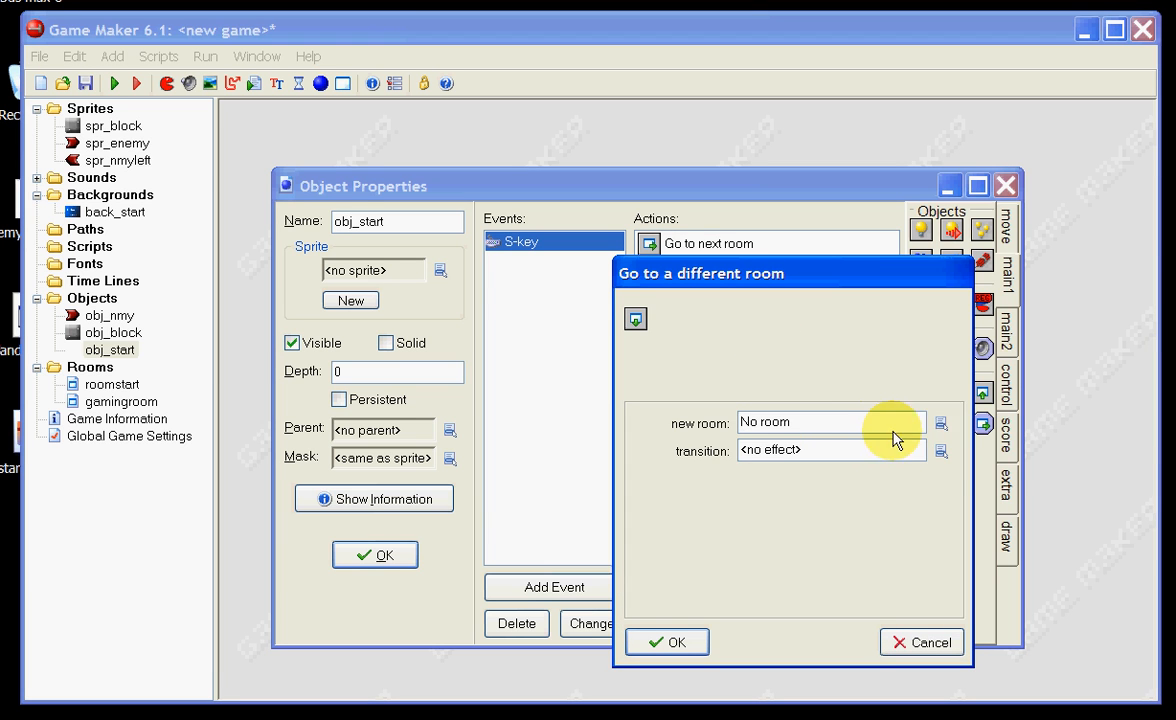
pyautogui.click(940, 424)
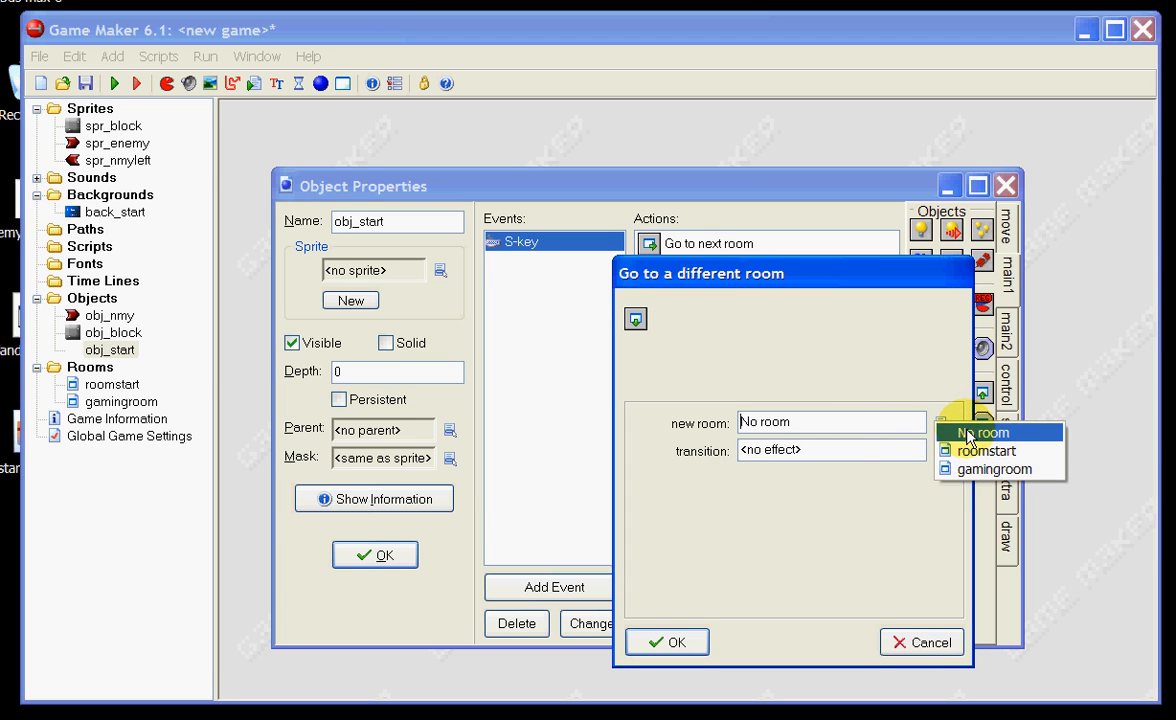
pyautogui.click(922, 641)
pyautogui.click(922, 641)
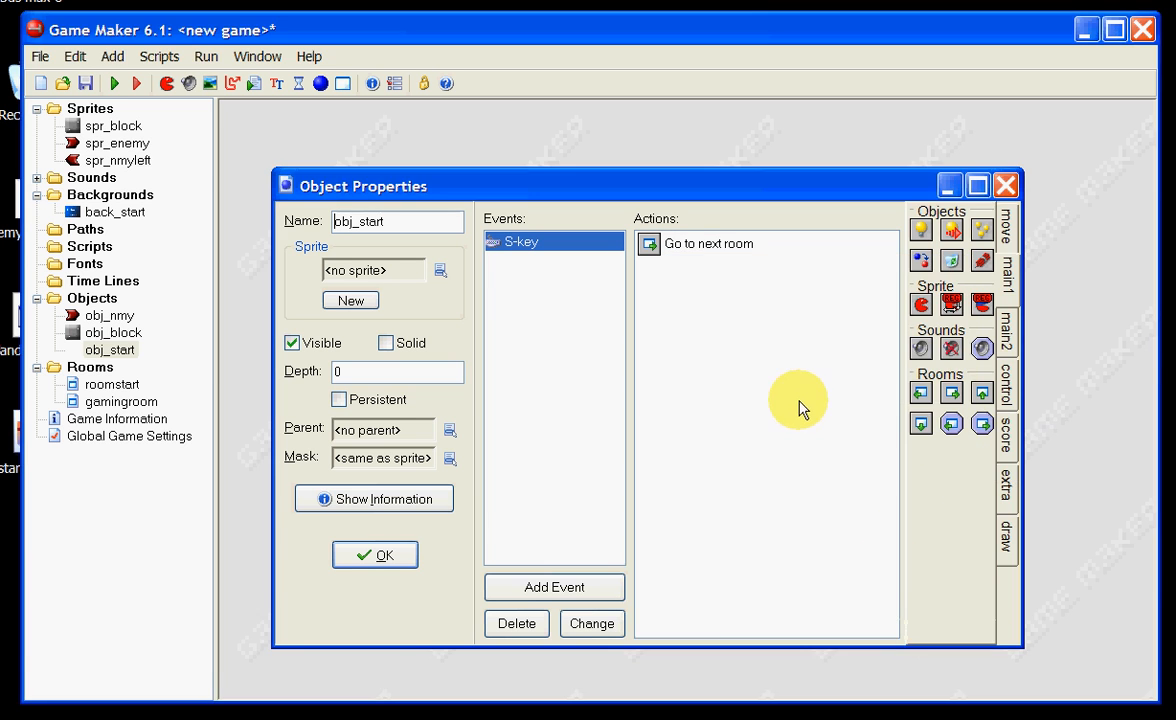
pyautogui.click(1005, 185)
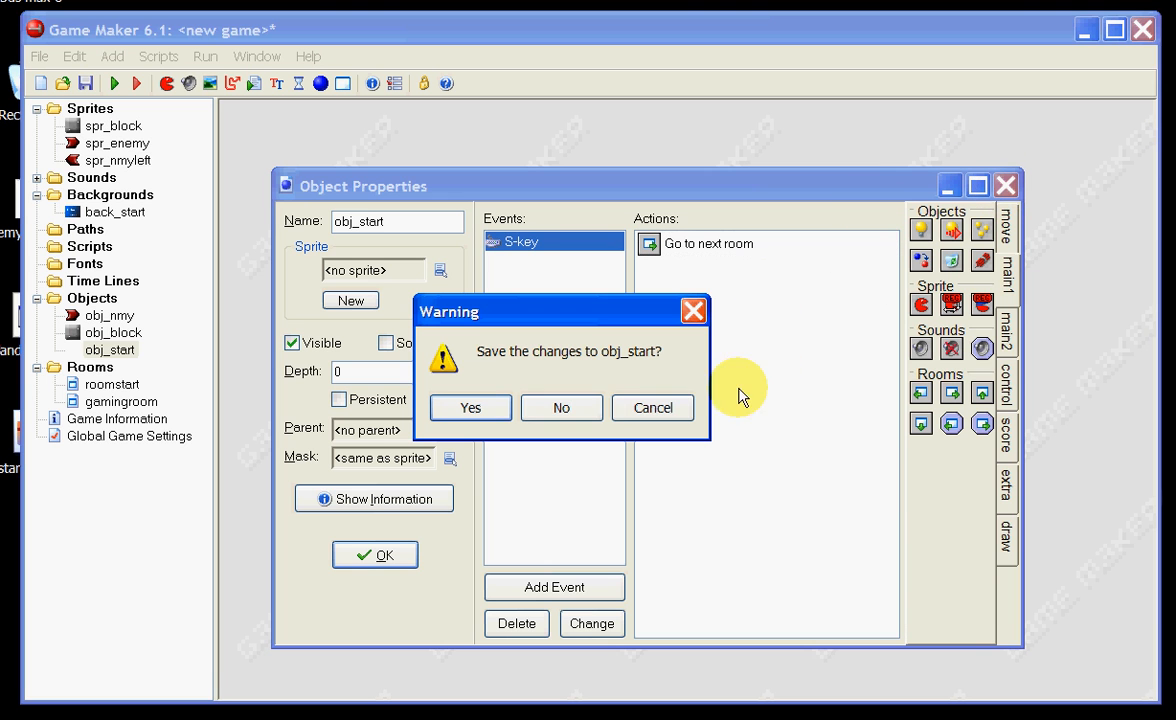
pyautogui.click(562, 409)
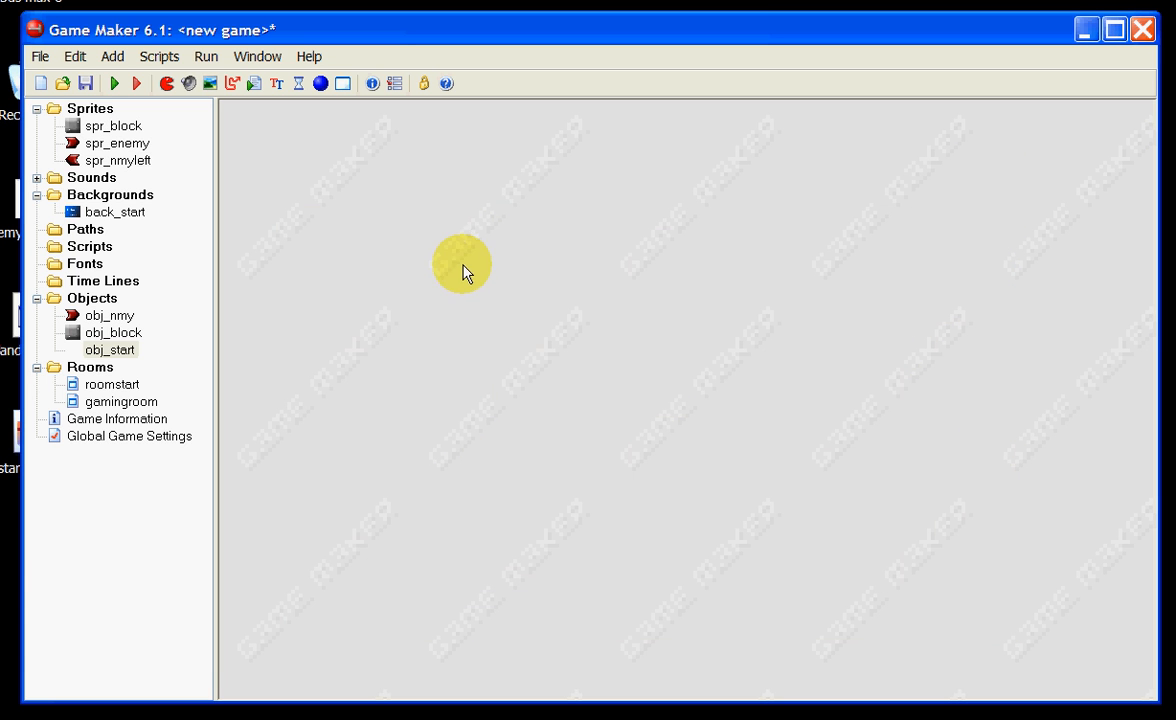